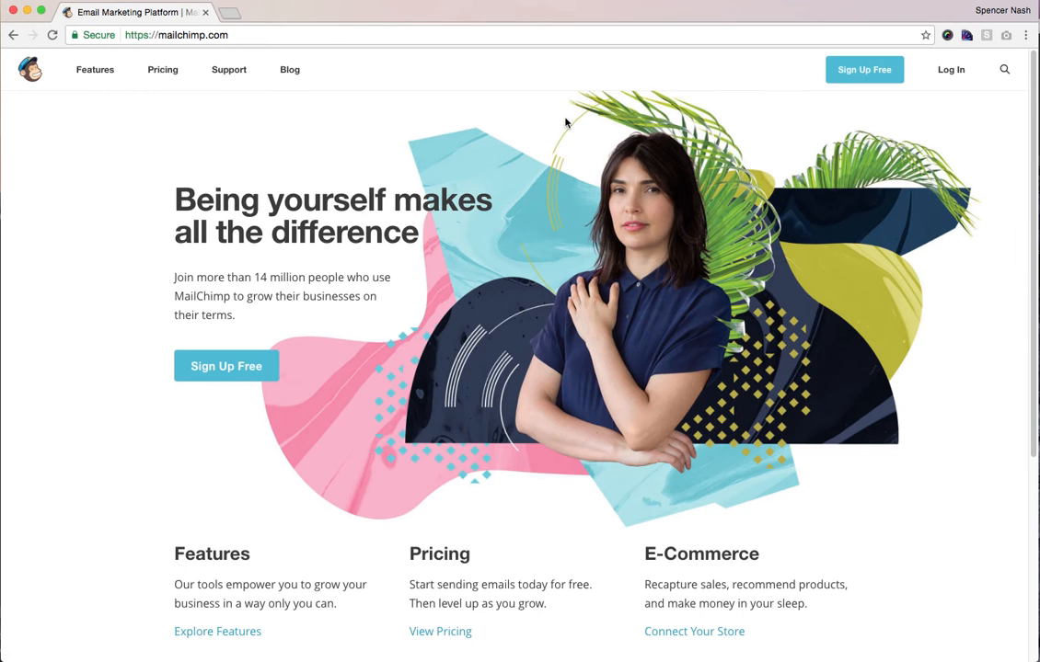
# - Open the sign-in page and fill in the saved account username
pyautogui.click(939, 80)
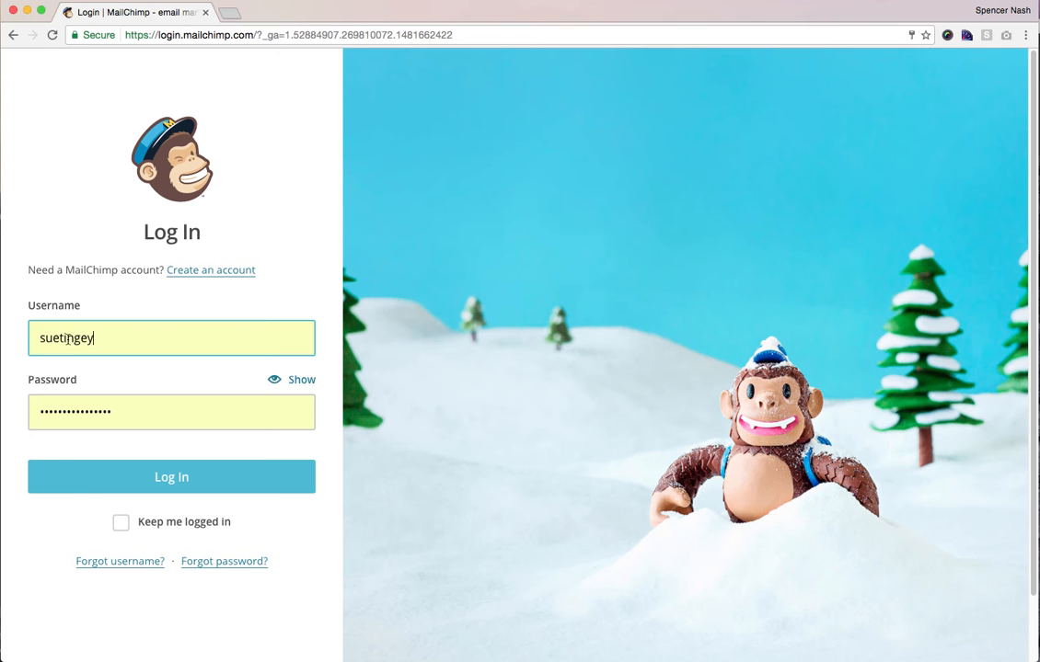
pyautogui.click(61, 338)
pyautogui.doubleClick(61, 338)
pyautogui.click(50, 289)
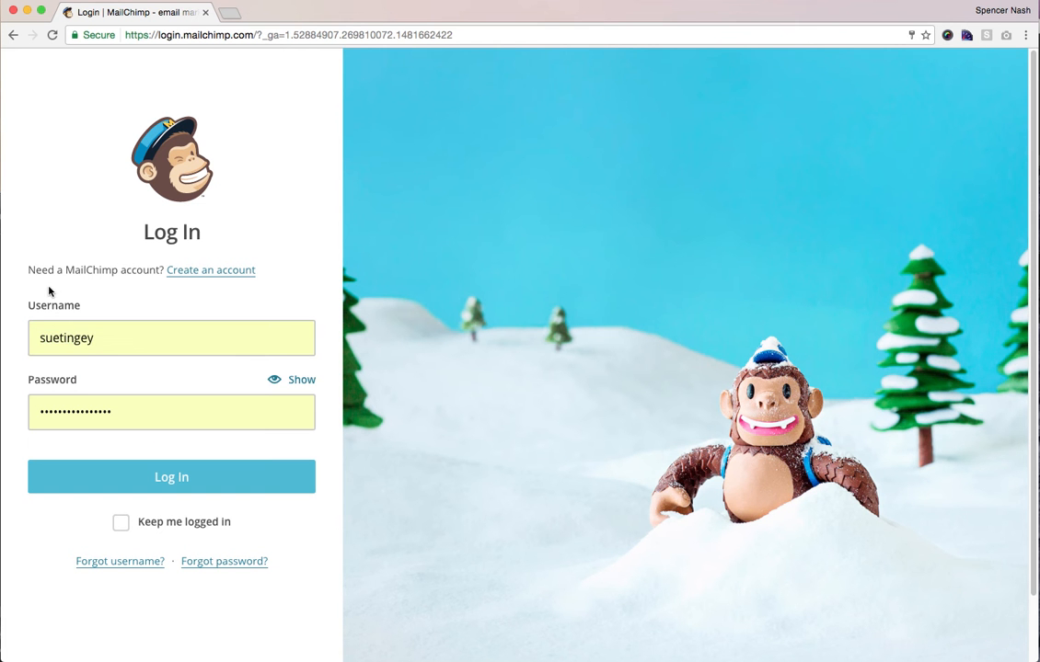
pyautogui.click(84, 412)
# - Check the entered password, tick Keep me logged in, and sign in
pyautogui.click(295, 385)
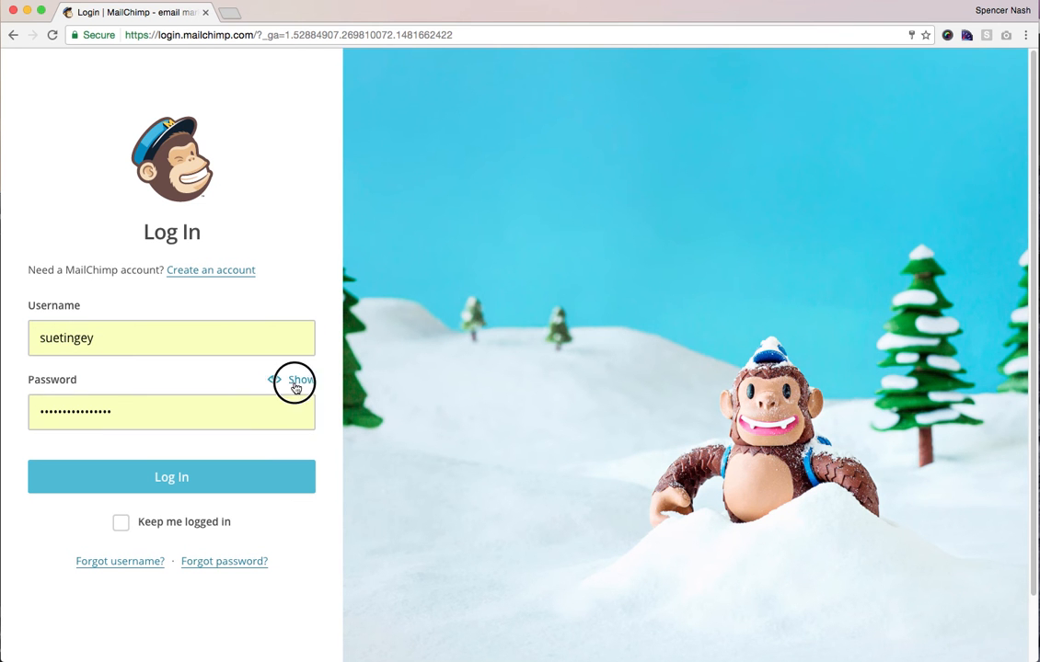
pyautogui.click(296, 385)
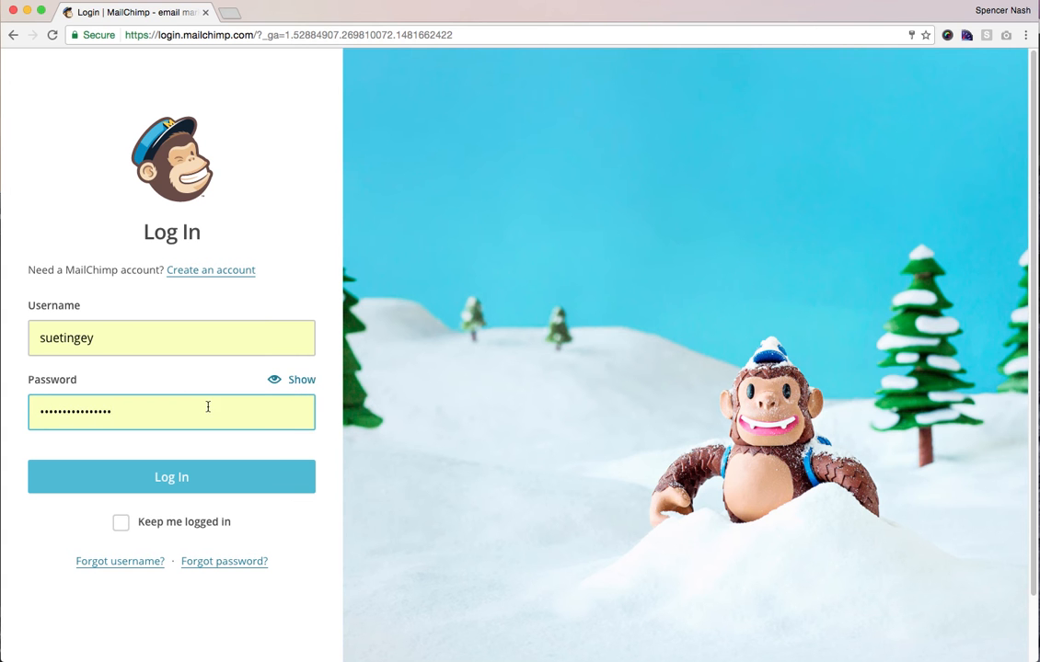
pyautogui.click(291, 381)
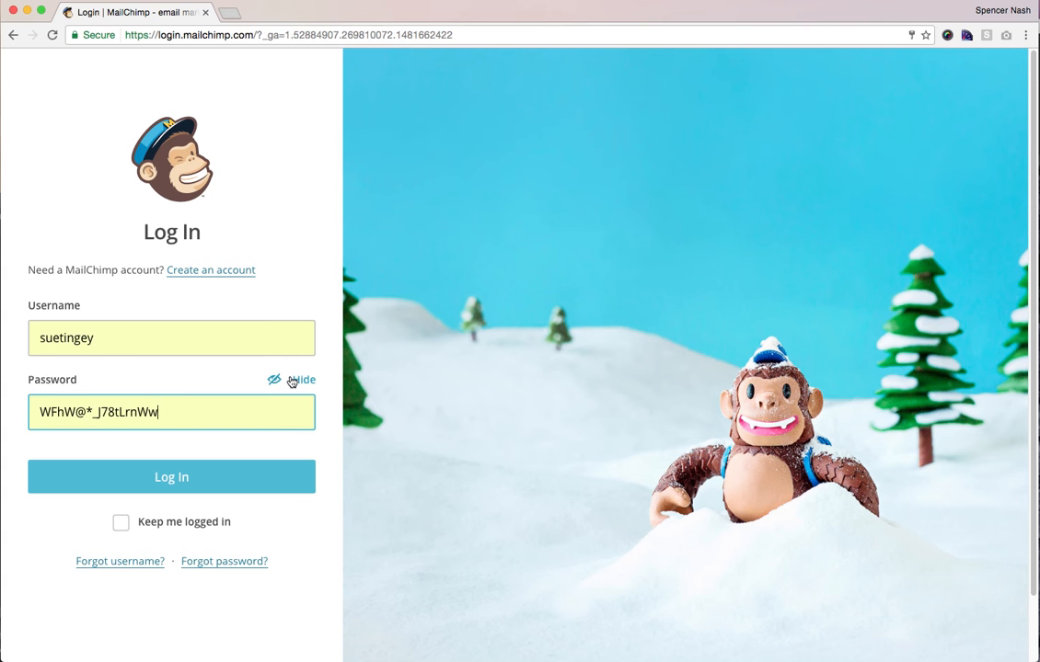
pyautogui.click(159, 525)
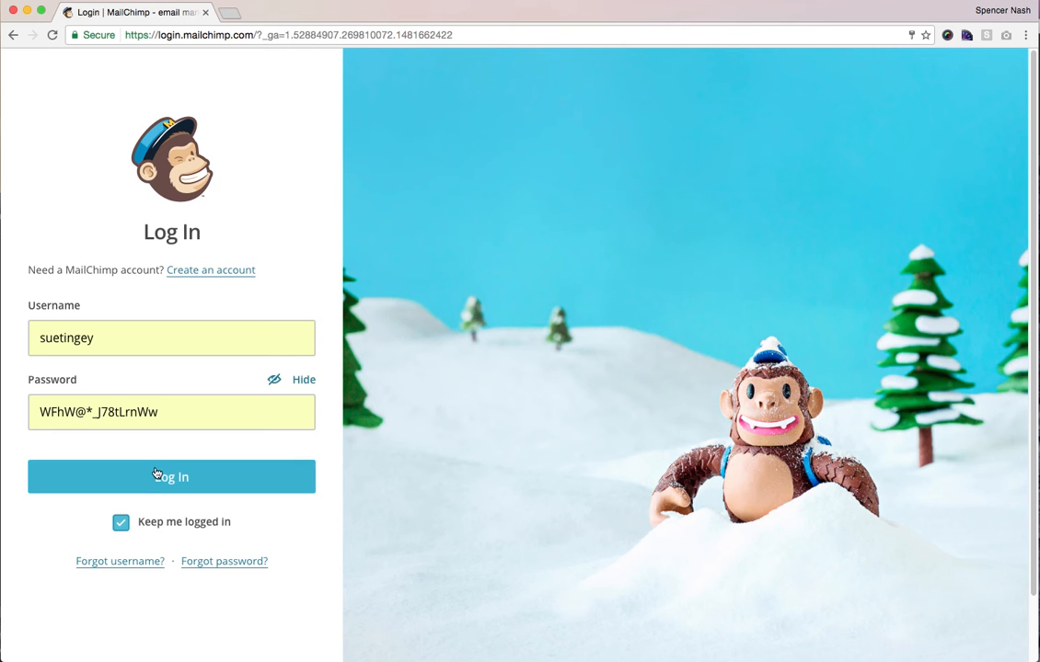
pyautogui.click(154, 479)
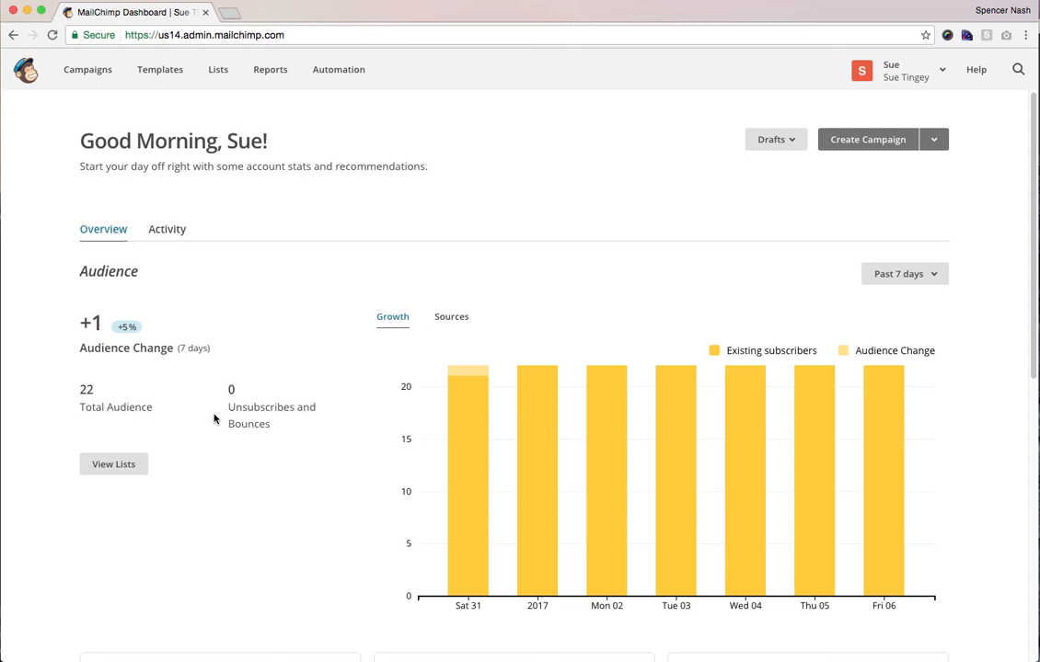
# - In Campaigns, select Main Template and replicate it from its Edit dropdown
pyautogui.click(97, 83)
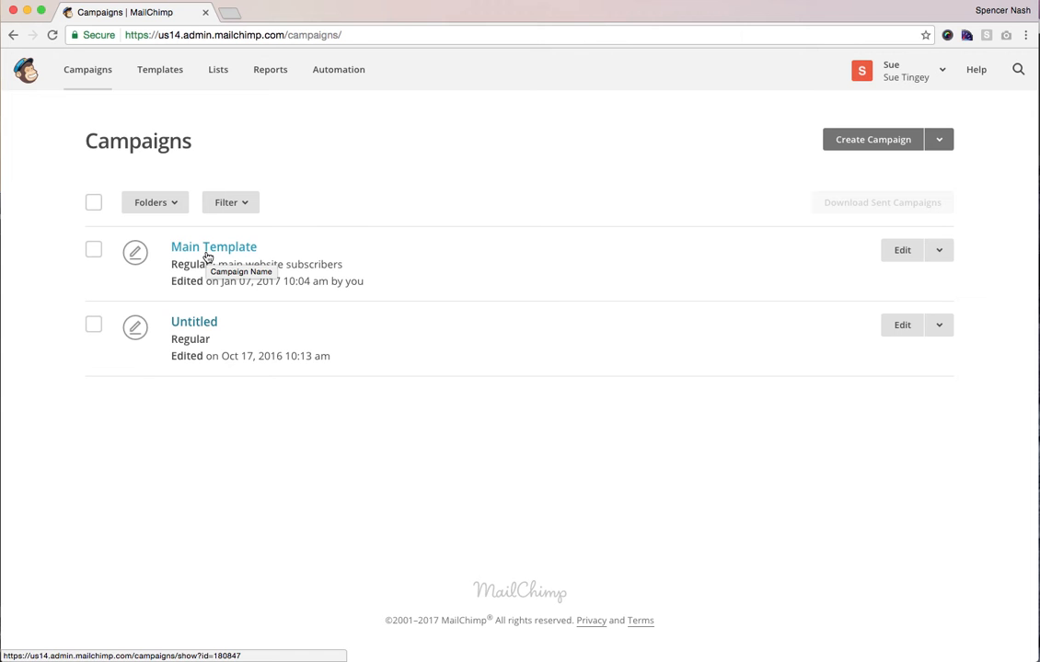
pyautogui.tripleClick(196, 265)
pyautogui.click(196, 268)
pyautogui.click(95, 251)
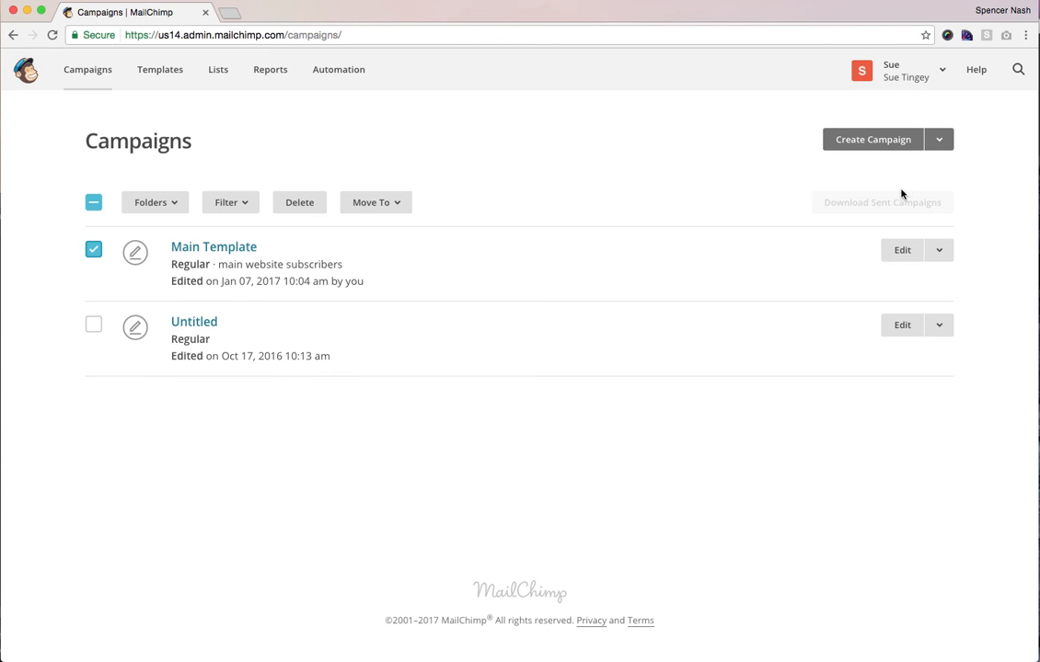
pyautogui.click(942, 143)
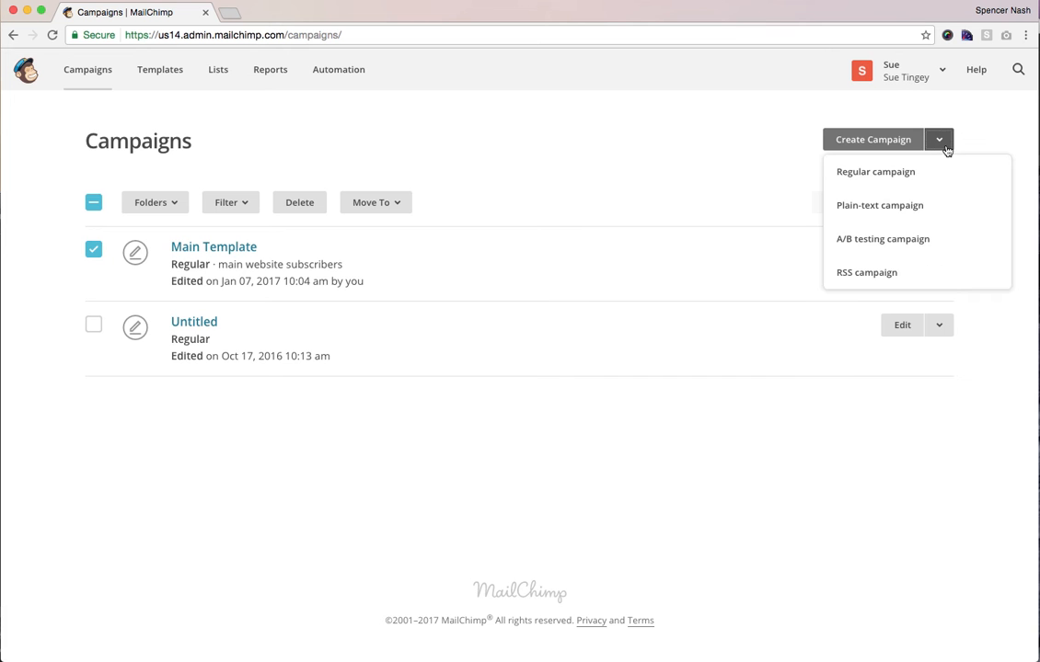
pyautogui.click(946, 149)
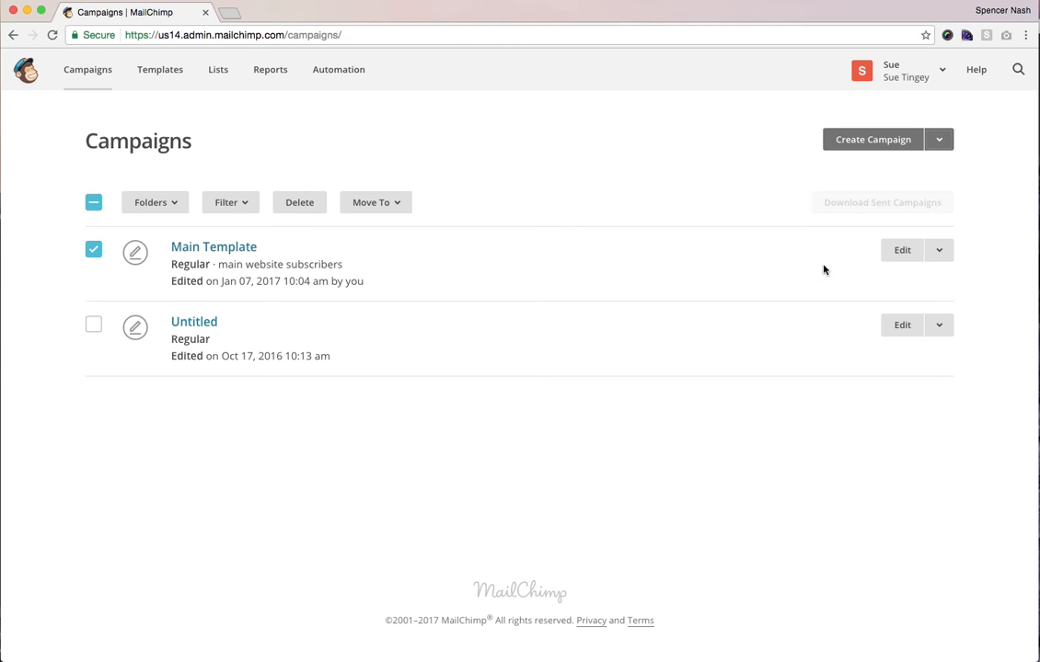
pyautogui.click(940, 254)
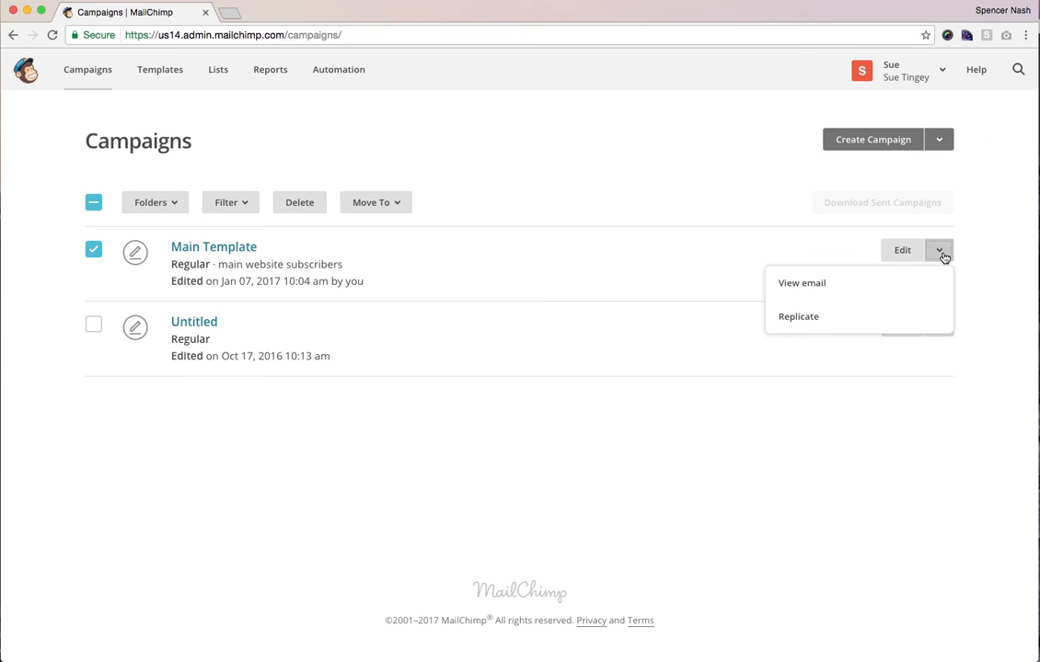
pyautogui.click(831, 326)
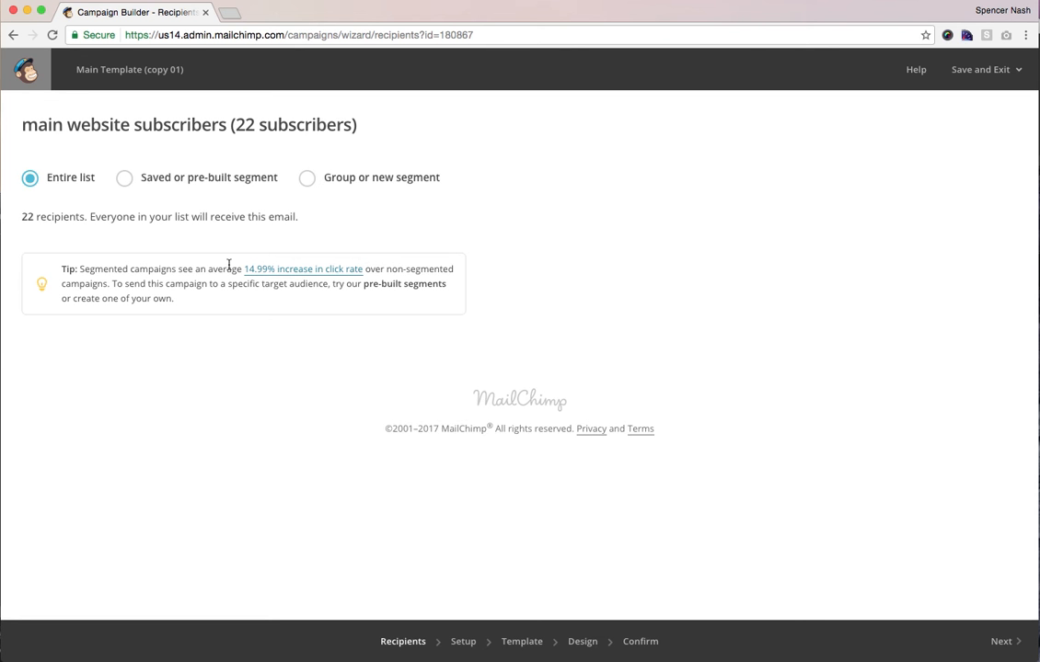
# - Keep Entire list as recipients and advance to the Setup step
pyautogui.click(1001, 644)
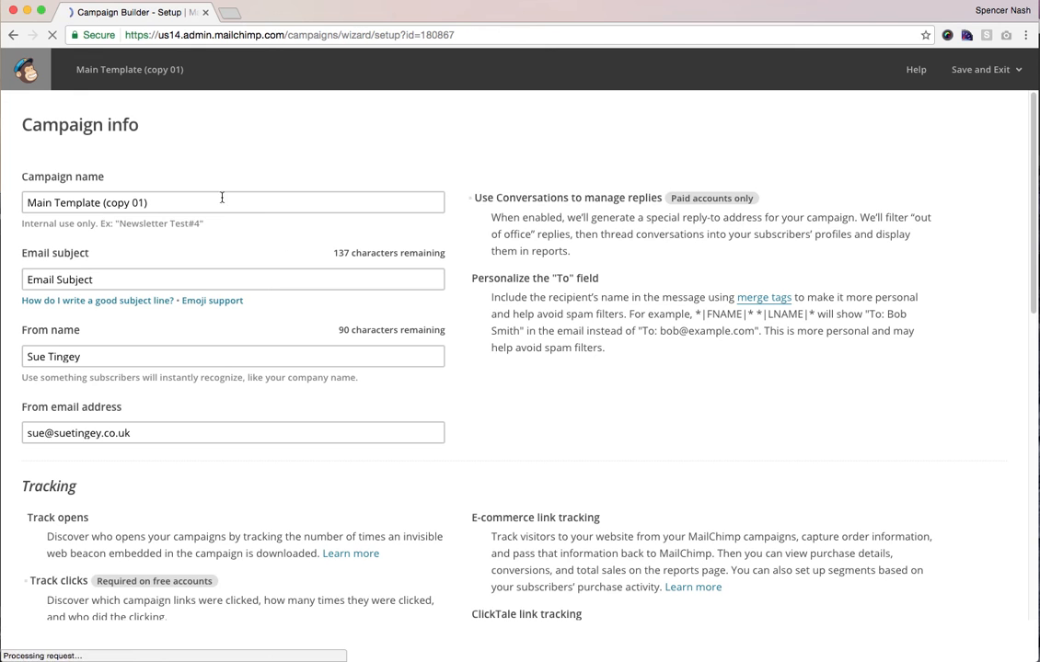
# - Rename the campaign to 'New Year email'
pyautogui.tripleClick(221, 199)
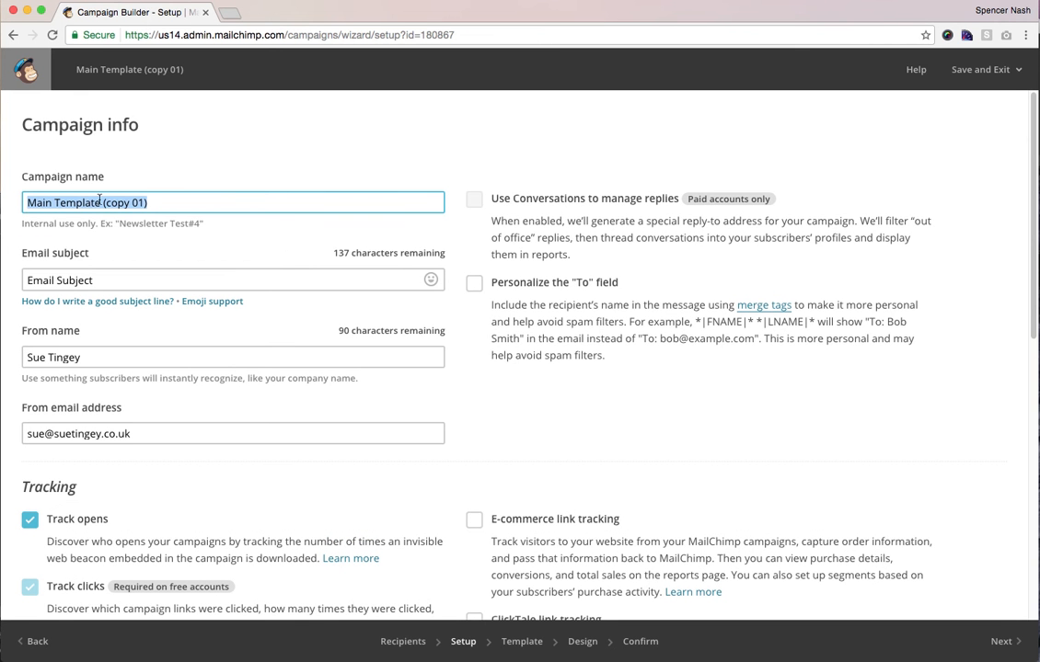
pyautogui.write('NE')
pyautogui.press('BackSpace')
pyautogui.write('ew')
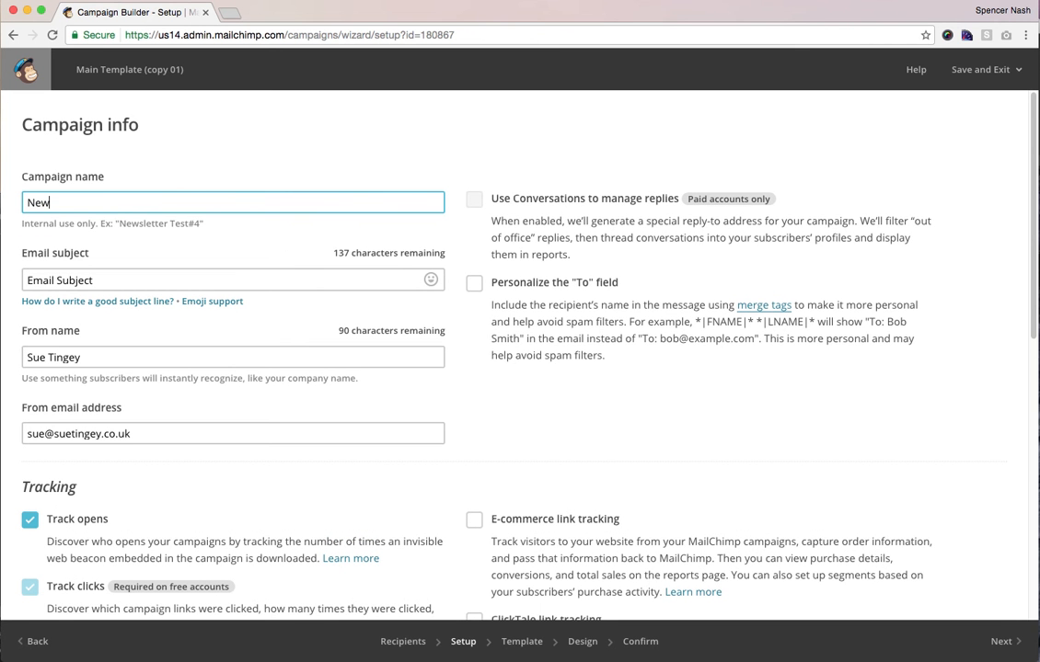
pyautogui.write(' YEars')
pyautogui.press('BackSpace')
pyautogui.press('BackSpace')
pyautogui.press('BackSpace')
pyautogui.press('BackSpace')
pyautogui.press('BackSpace')
pyautogui.write('ear email')
# - Set the email subject to 'Find out about the book launch!'
pyautogui.tripleClick(83, 278)
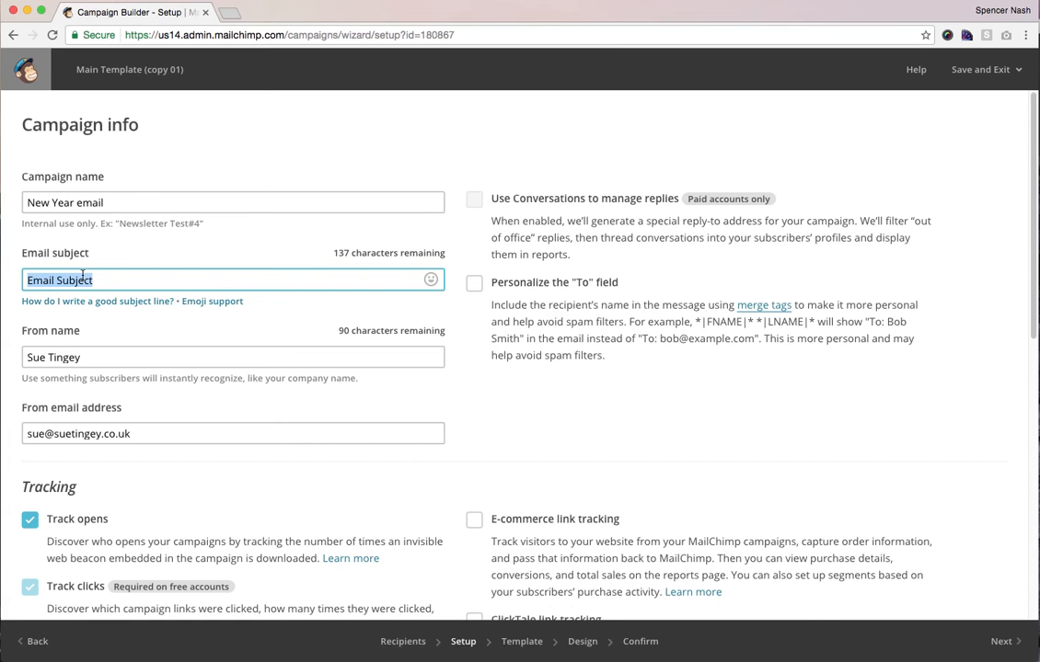
pyautogui.write('Find out ')
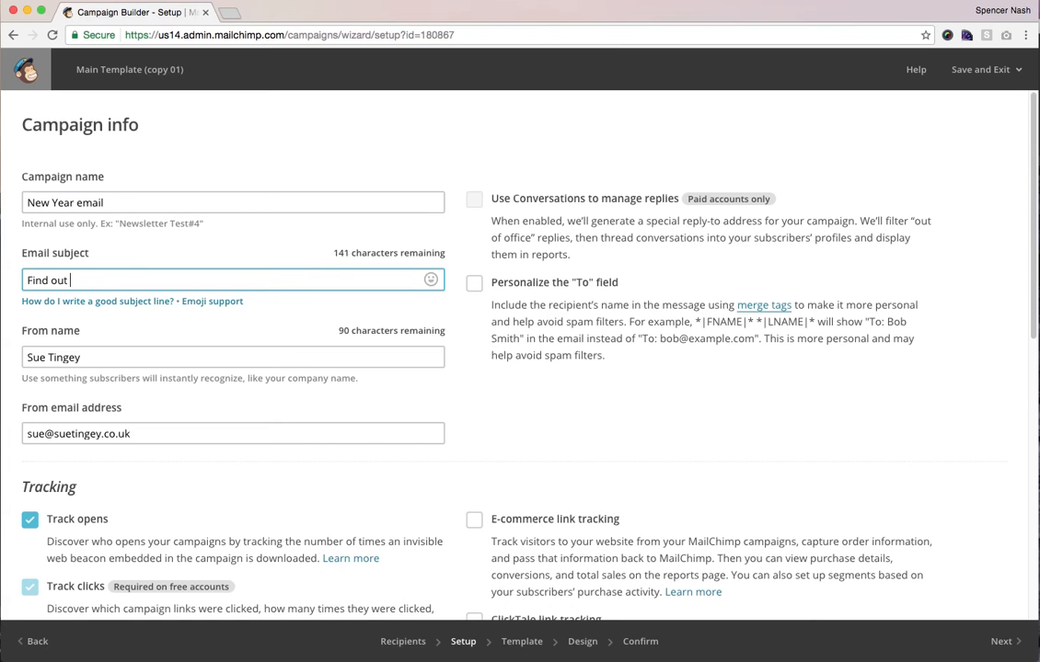
pyautogui.write('about the book launch!')
# - Review the sender name and sender email address, leaving them unchanged
pyautogui.tripleClick(85, 357)
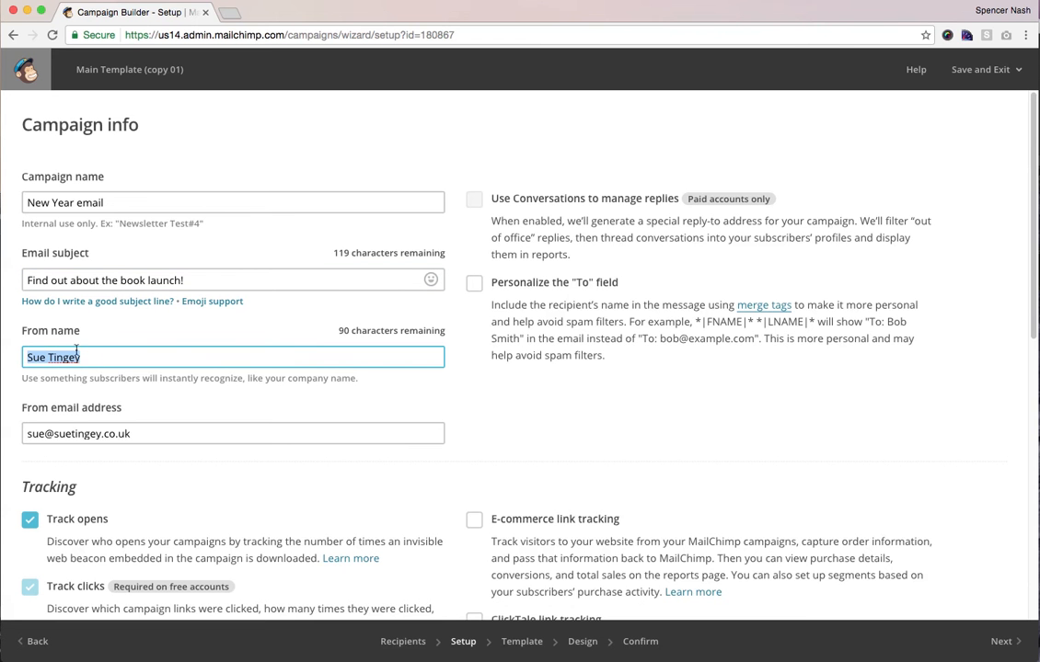
pyautogui.tripleClick(122, 426)
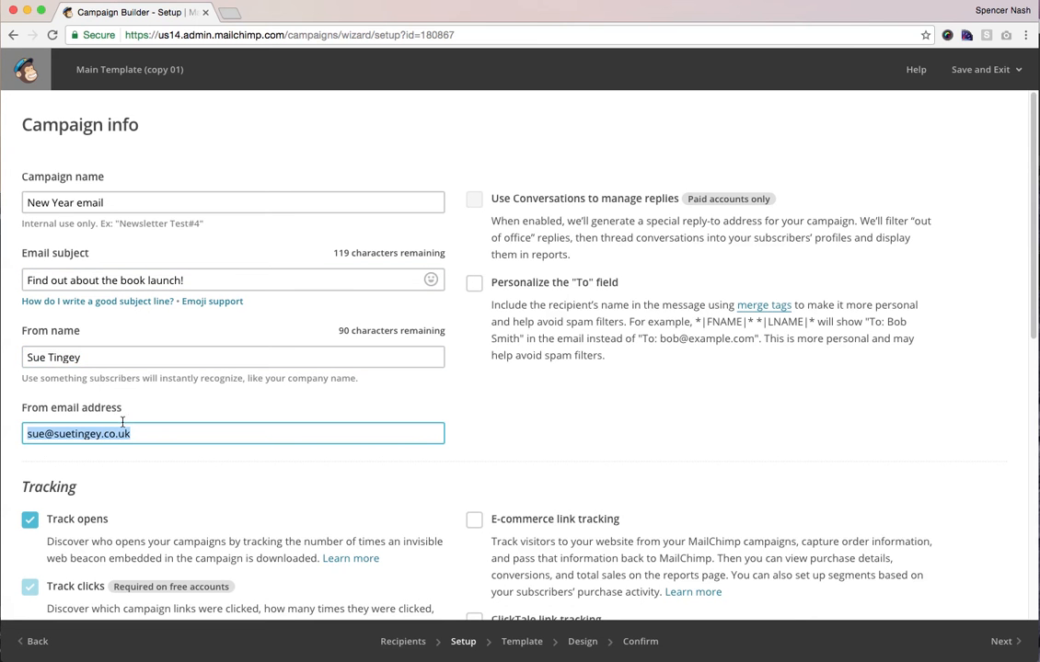
pyautogui.click(43, 432)
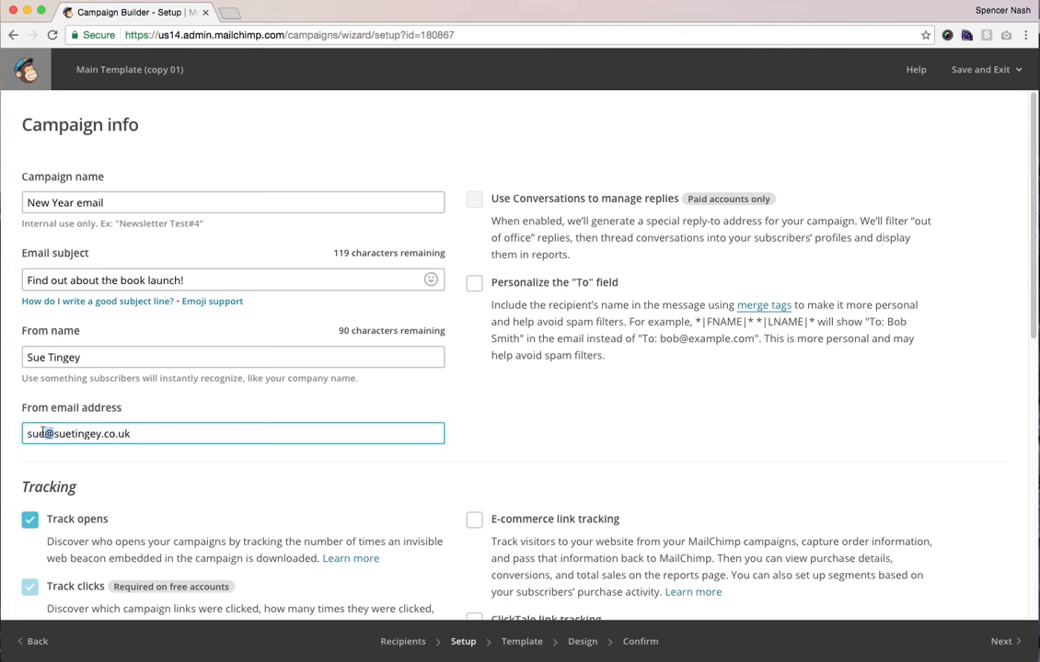
pyautogui.tripleClick(131, 433)
pyautogui.click(159, 431)
# - Recheck the email subject and From name, then continue to the Template step
pyautogui.scroll(-5, 159, 432)
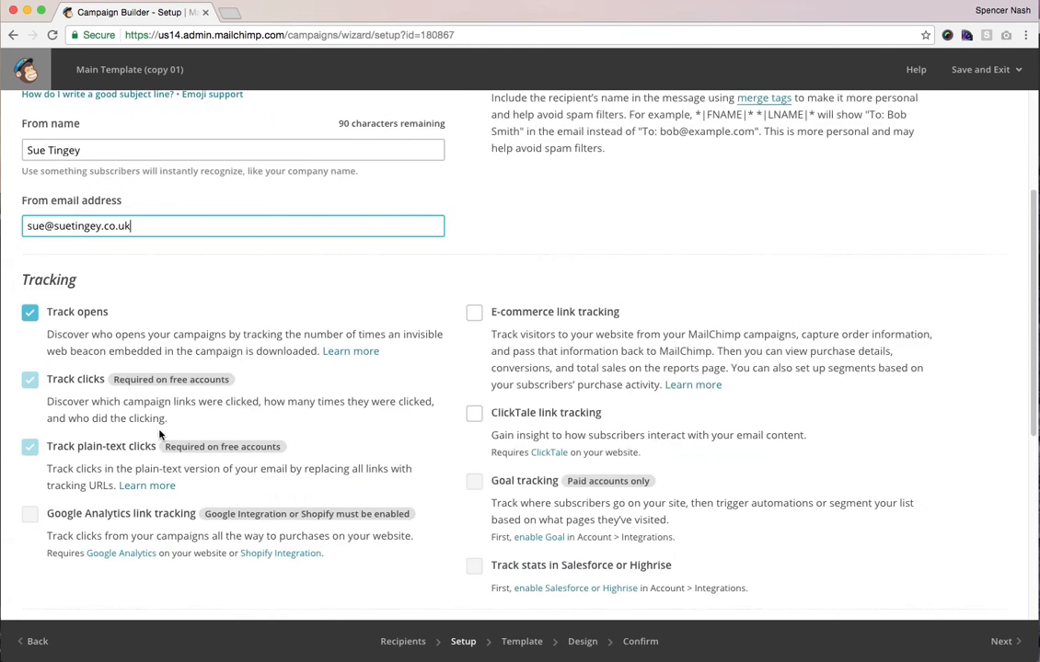
pyautogui.scroll(-1, 159, 433)
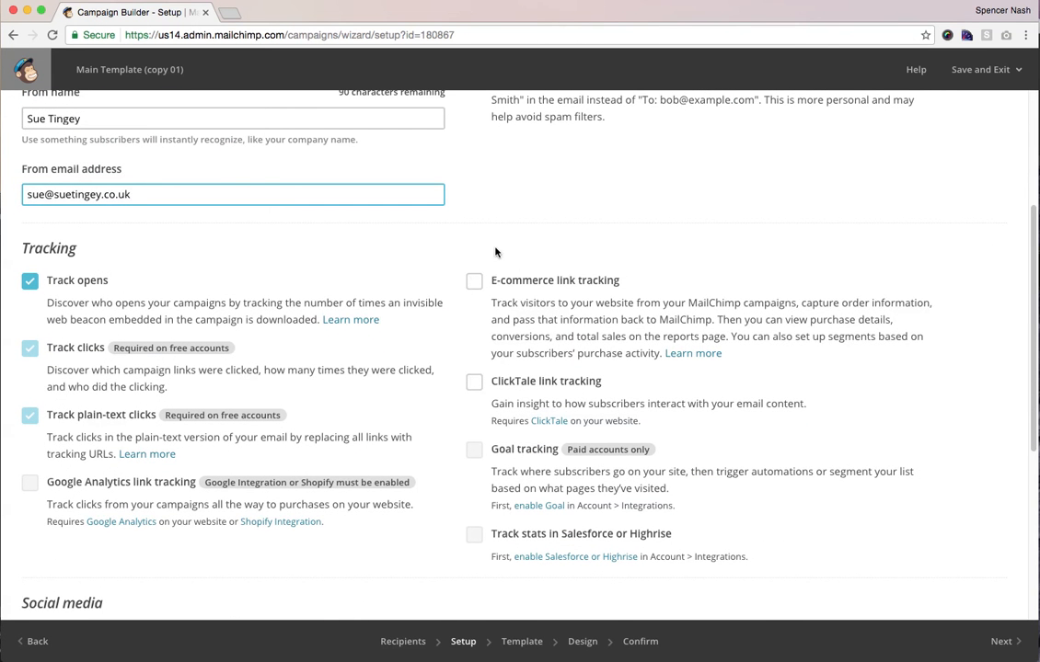
pyautogui.scroll(-2, 342, 486)
pyautogui.scroll(-3, 341, 486)
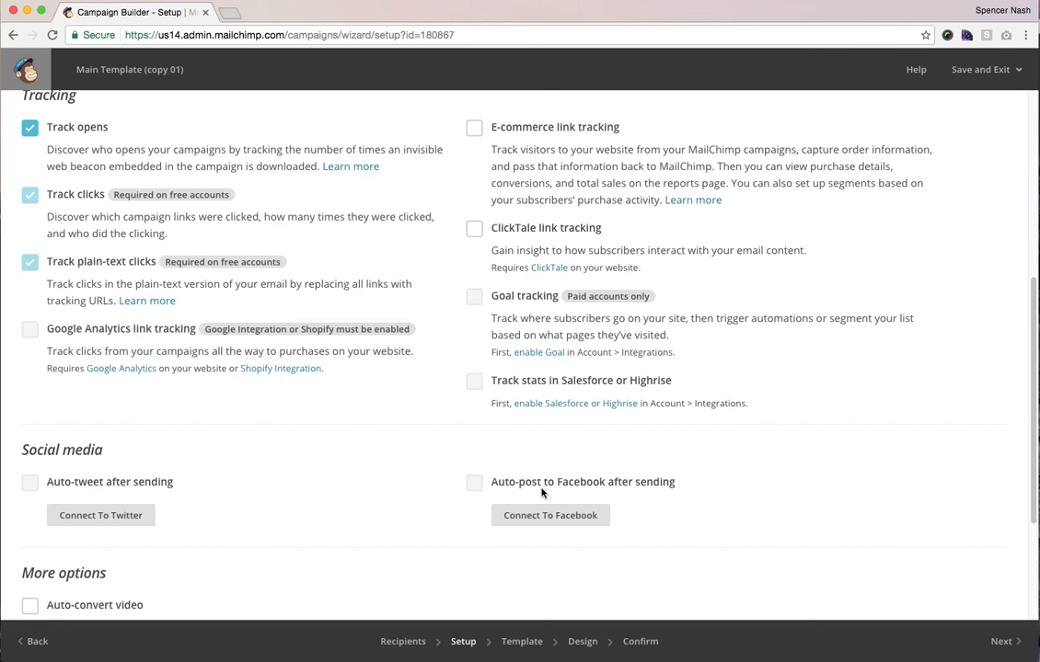
pyautogui.scroll(-3, 343, 487)
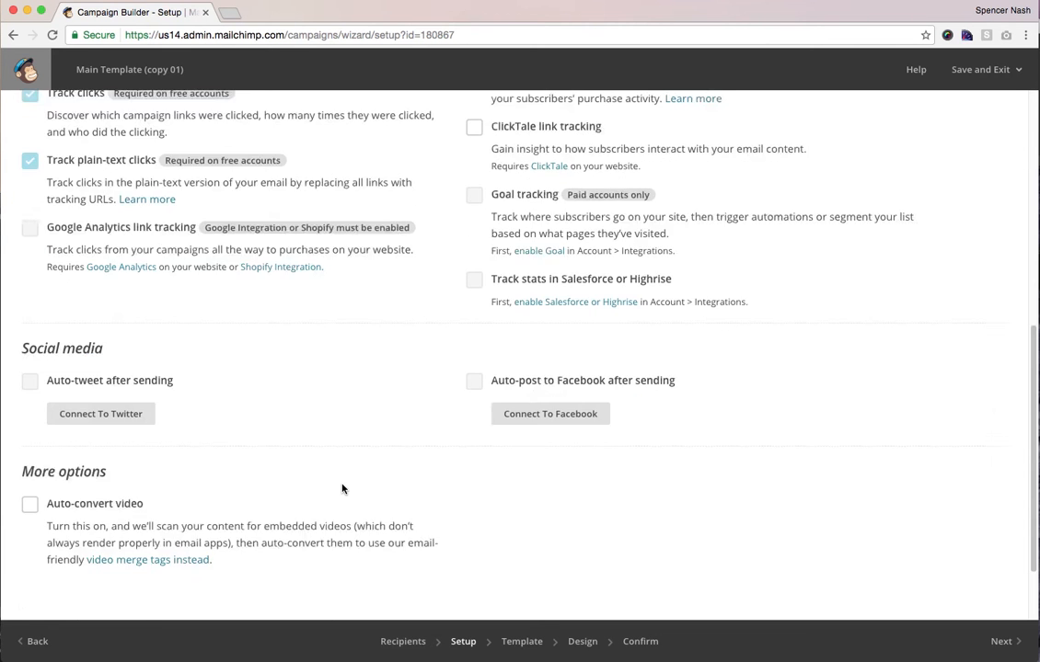
pyautogui.scroll(-3, 342, 488)
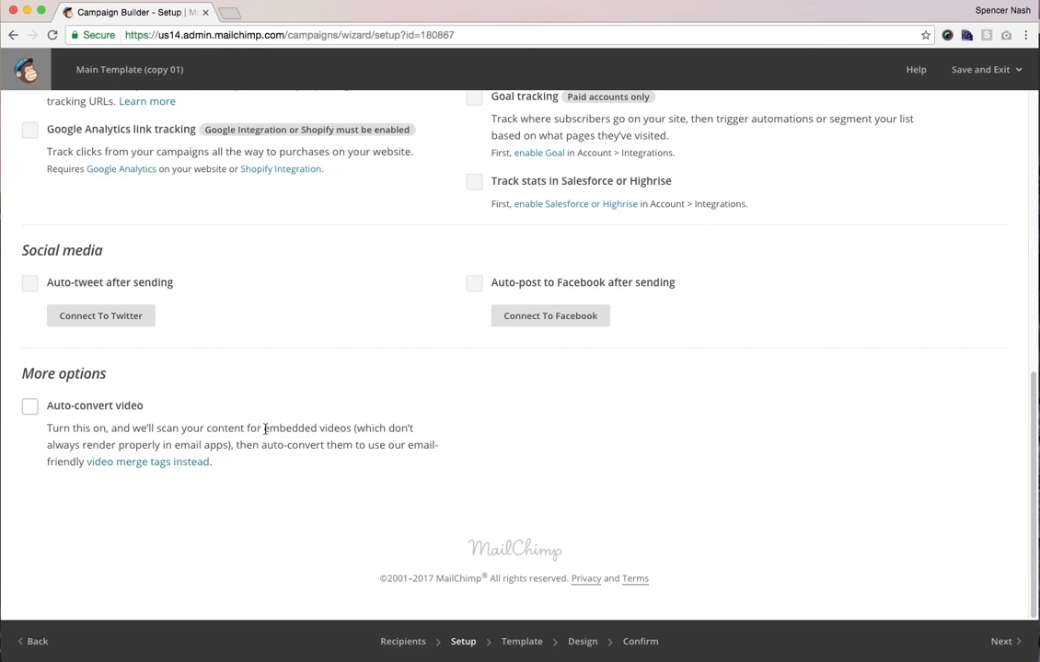
pyautogui.scroll(7, 473, 578)
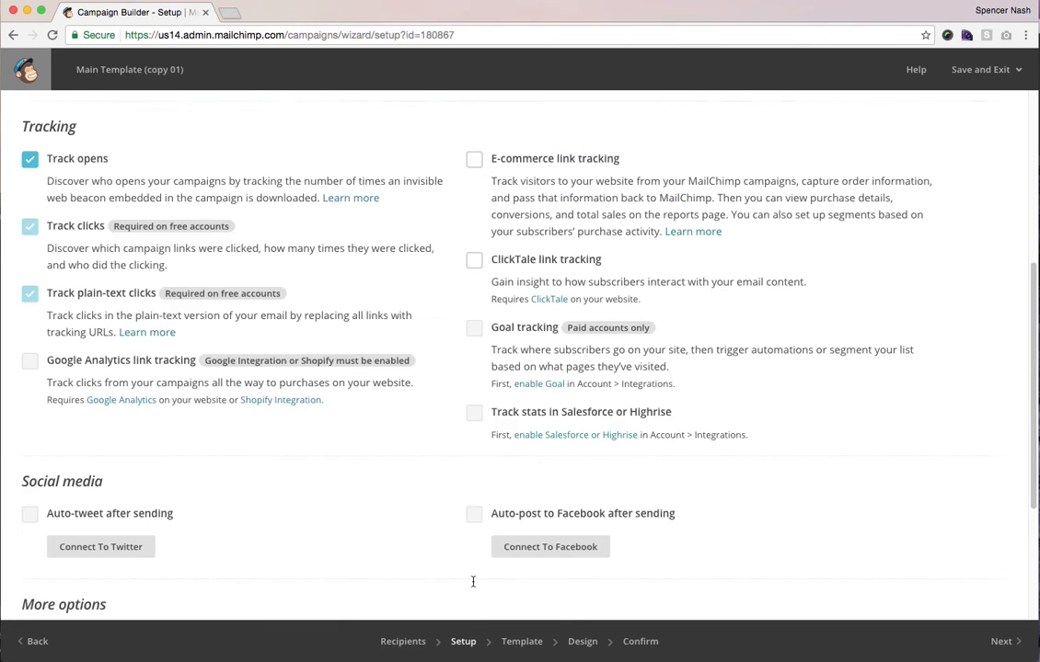
pyautogui.scroll(10, 473, 581)
pyautogui.tripleClick(266, 275)
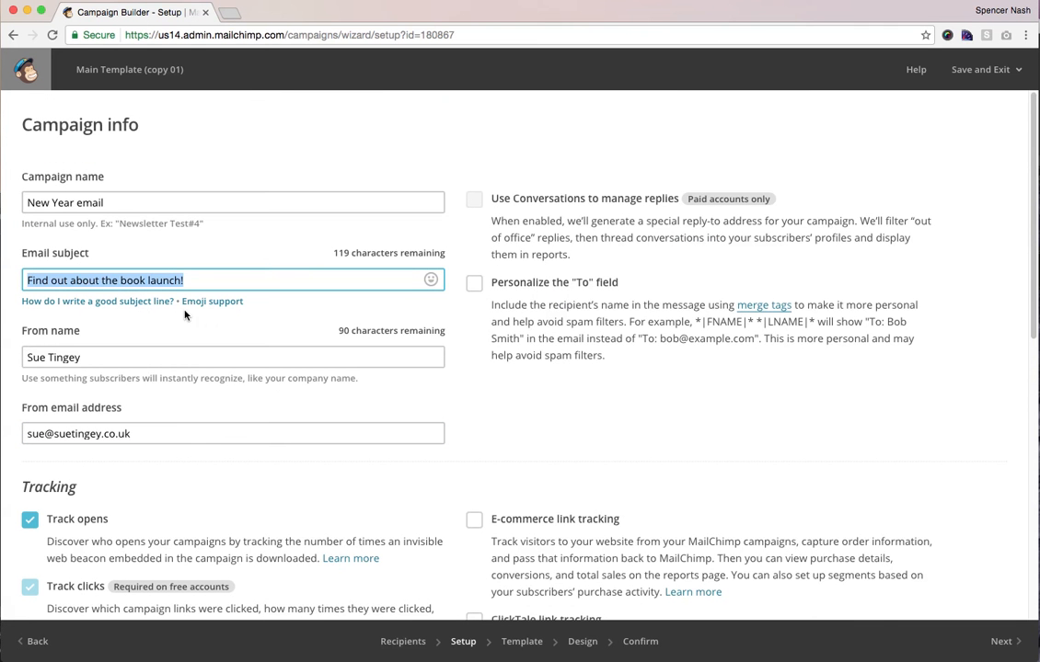
pyautogui.tripleClick(162, 357)
pyautogui.click(535, 471)
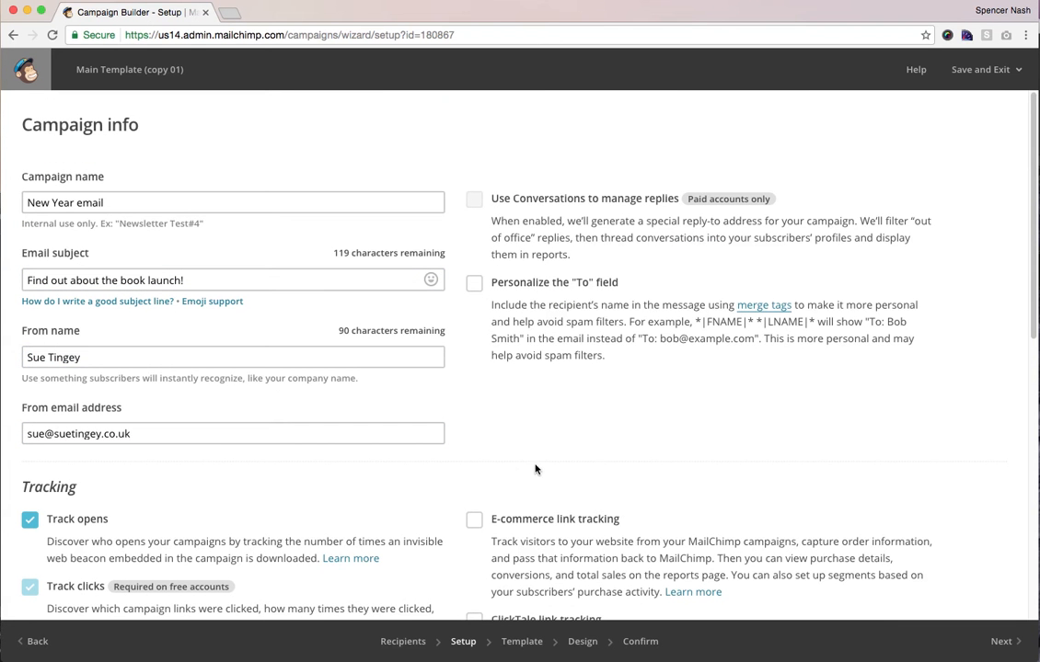
pyautogui.click(1000, 641)
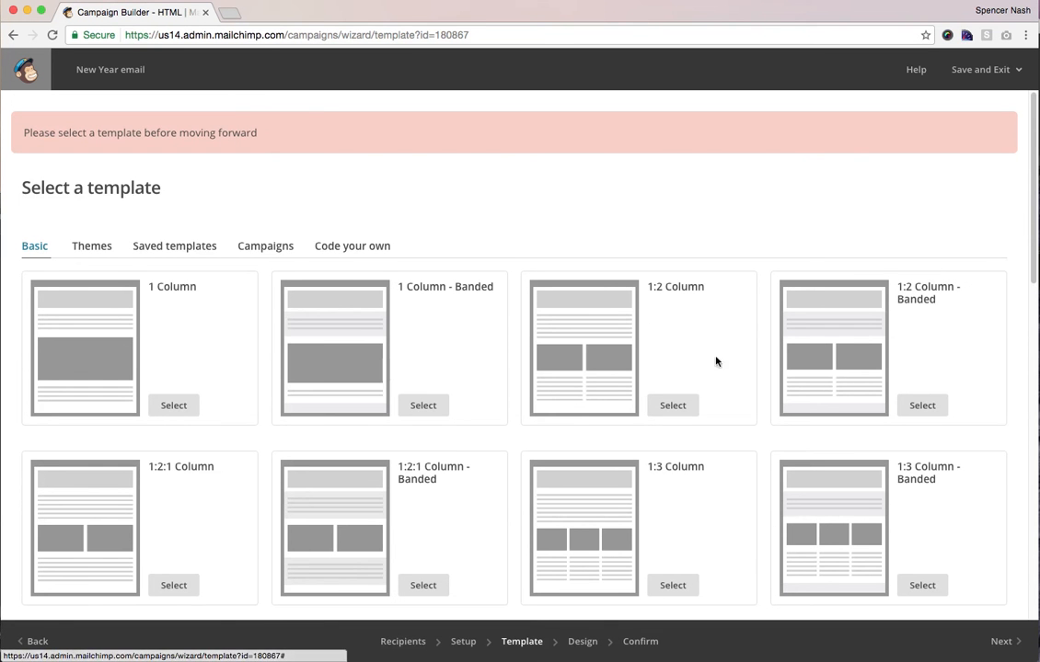
# - Under Code your own, choose Paste in code to open the HTML editor
pyautogui.scroll(-5, 709, 375)
pyautogui.scroll(5, 708, 378)
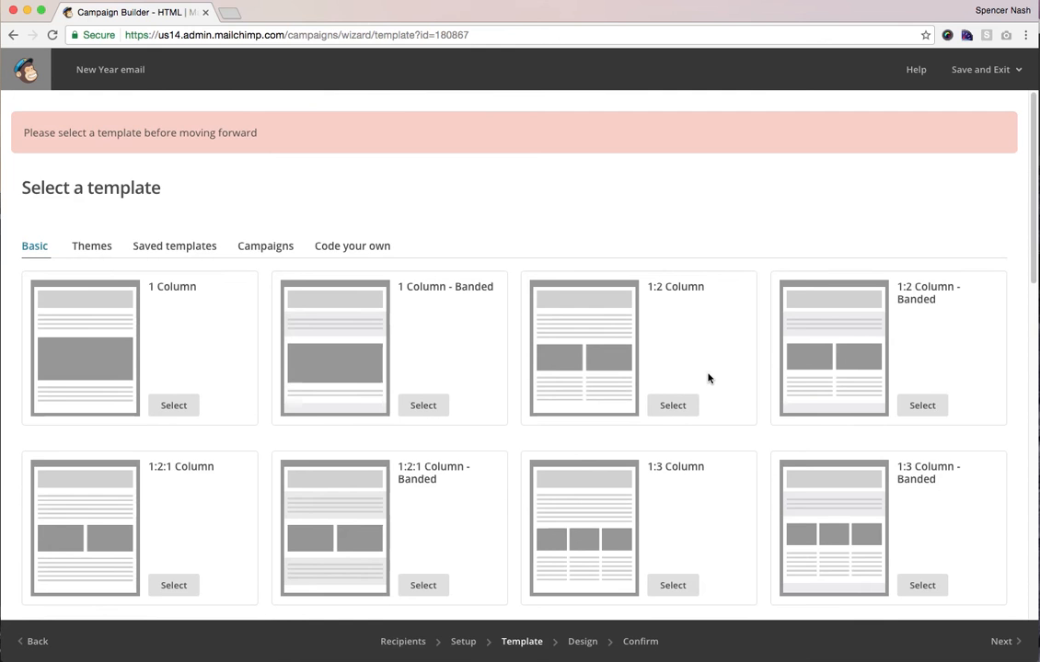
pyautogui.click(346, 247)
pyautogui.click(174, 406)
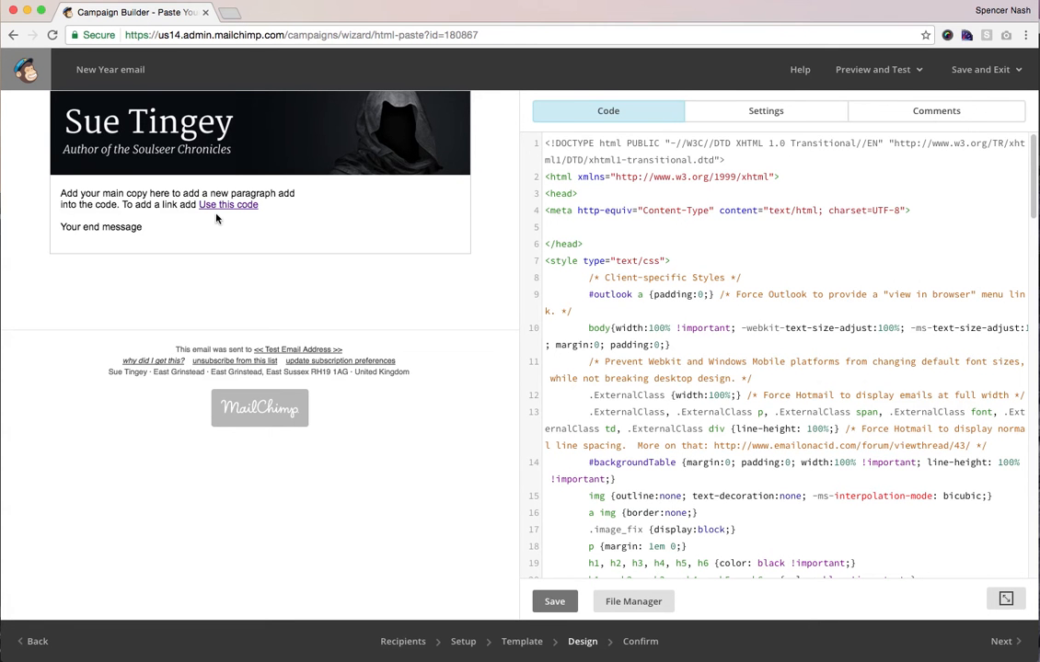
pyautogui.doubleClick(629, 328)
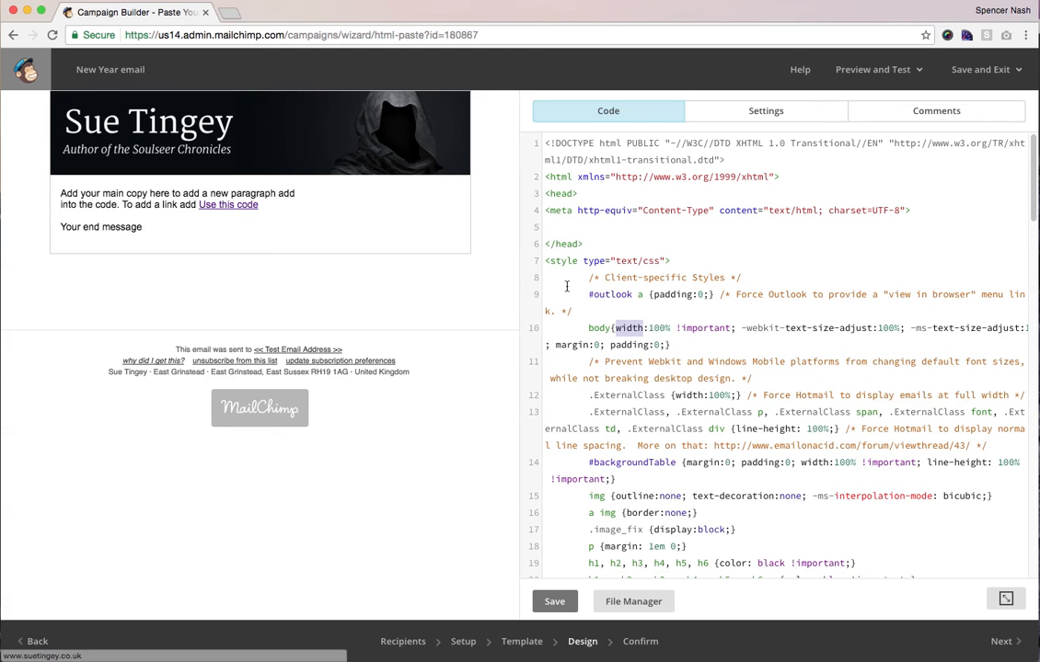
pyautogui.scroll(-5, 641, 300)
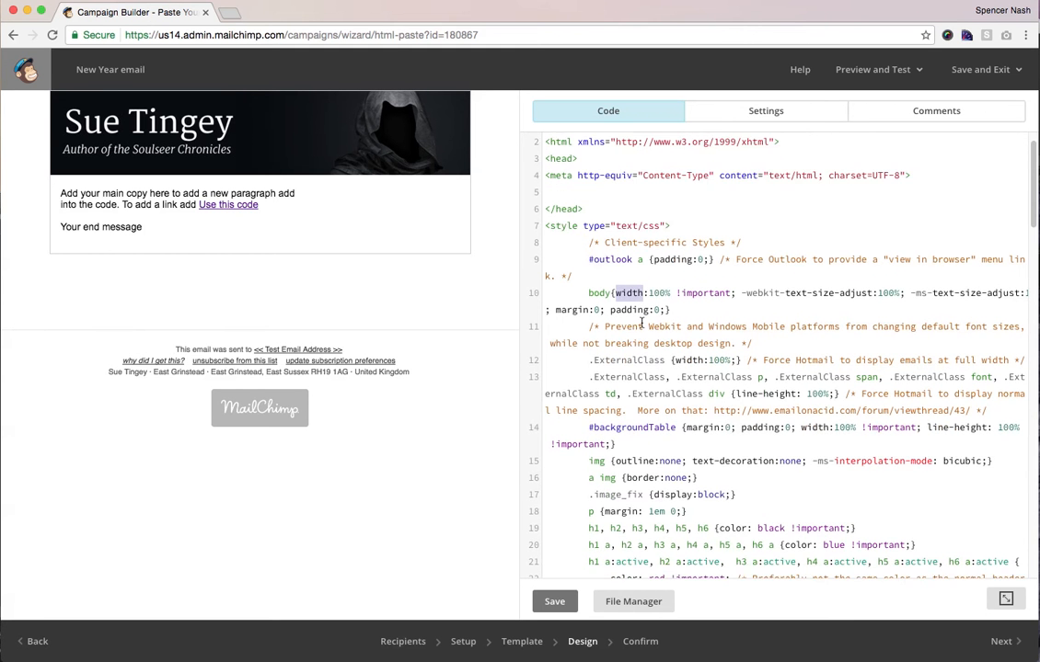
pyautogui.scroll(-5, 642, 321)
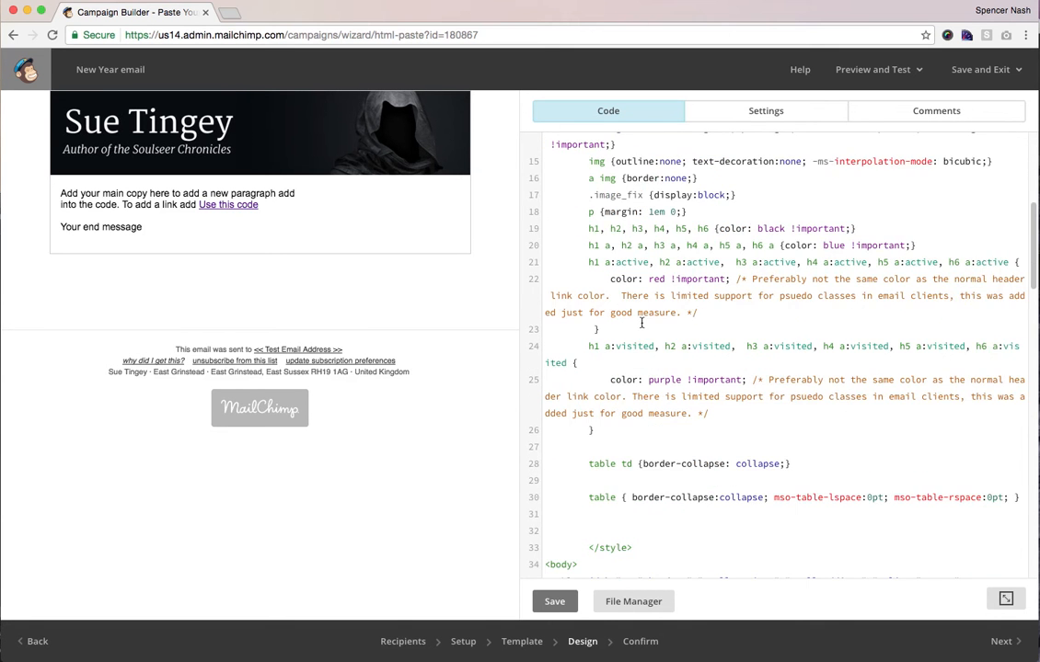
pyautogui.scroll(-5, 641, 322)
pyautogui.scroll(-10, 641, 323)
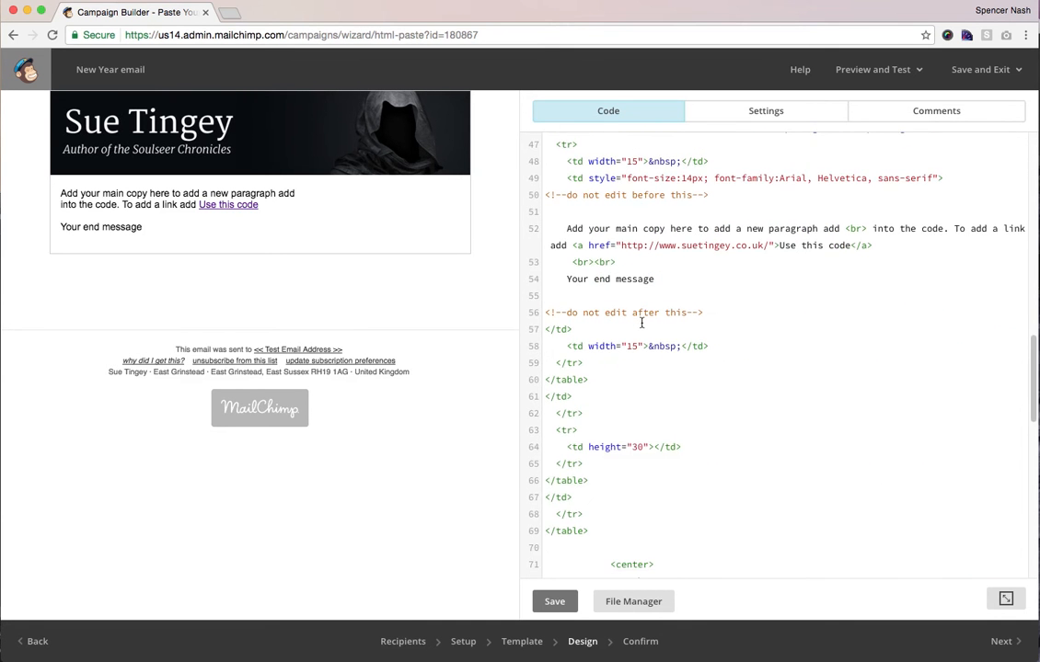
pyautogui.moveTo(716, 355); pyautogui.dragTo(556, 235)
pyautogui.click(571, 235)
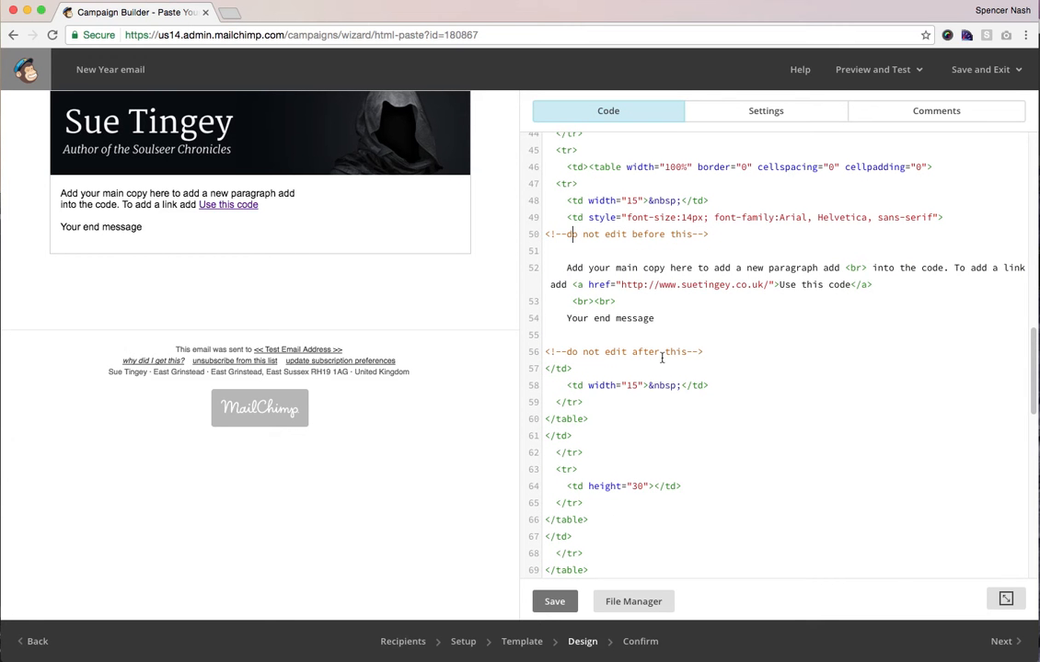
pyautogui.click(655, 318)
pyautogui.tripleClick(611, 268)
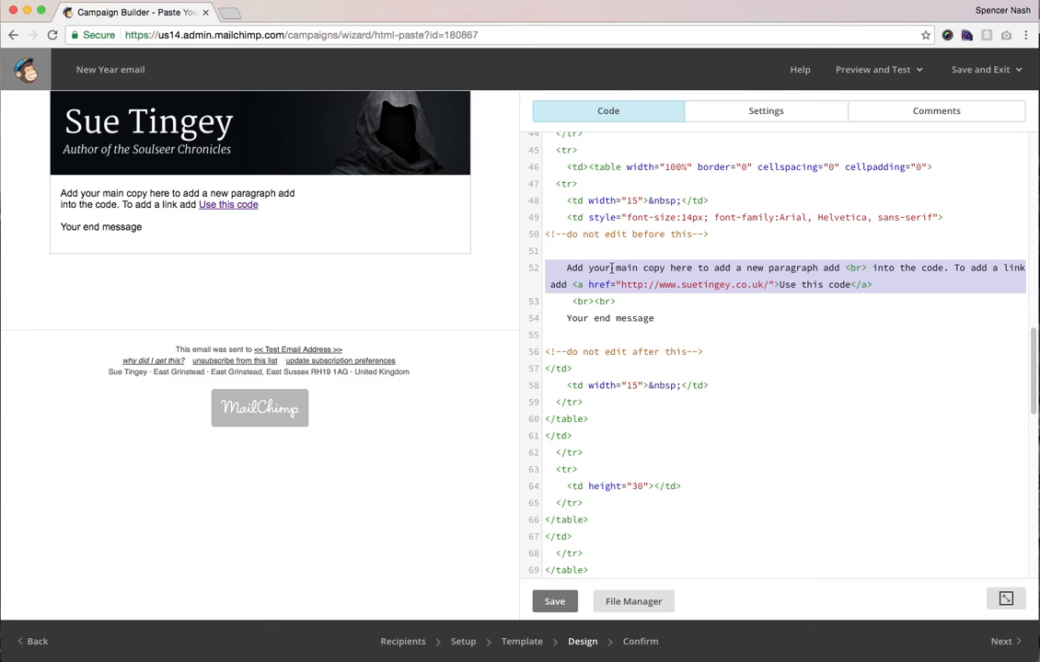
pyautogui.click(612, 268)
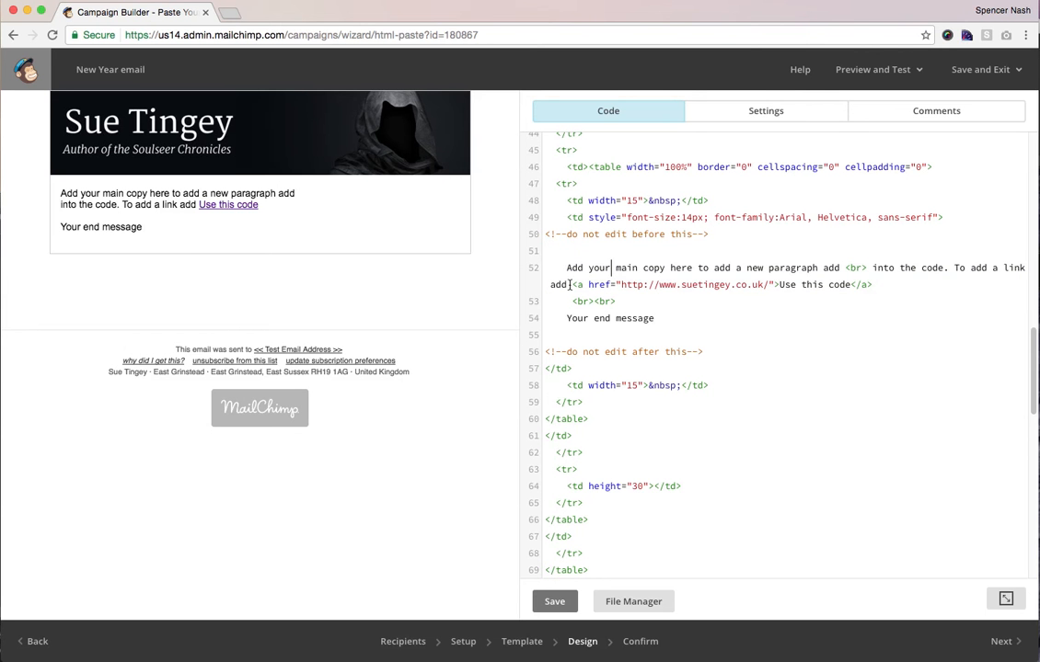
# - Type 'HAPPY NEW YEAR,<BR>' on empty line 51 above the main copy
pyautogui.moveTo(566, 268); pyautogui.dragTo(839, 271)
pyautogui.click(790, 253)
pyautogui.write('HAPPY NEW YEAR,')
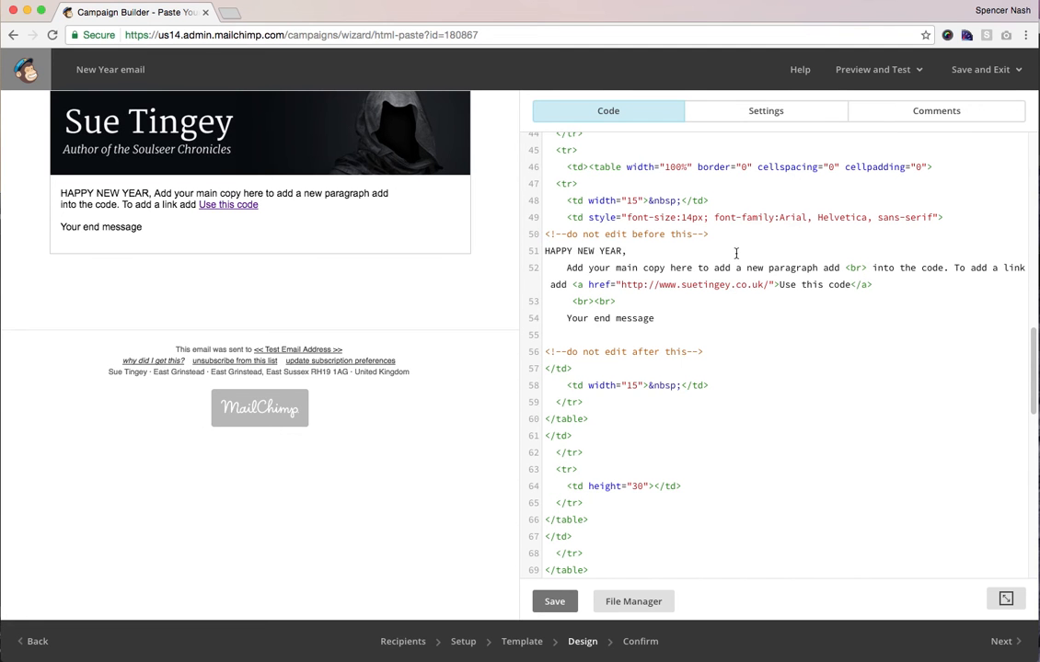
pyautogui.write('<')
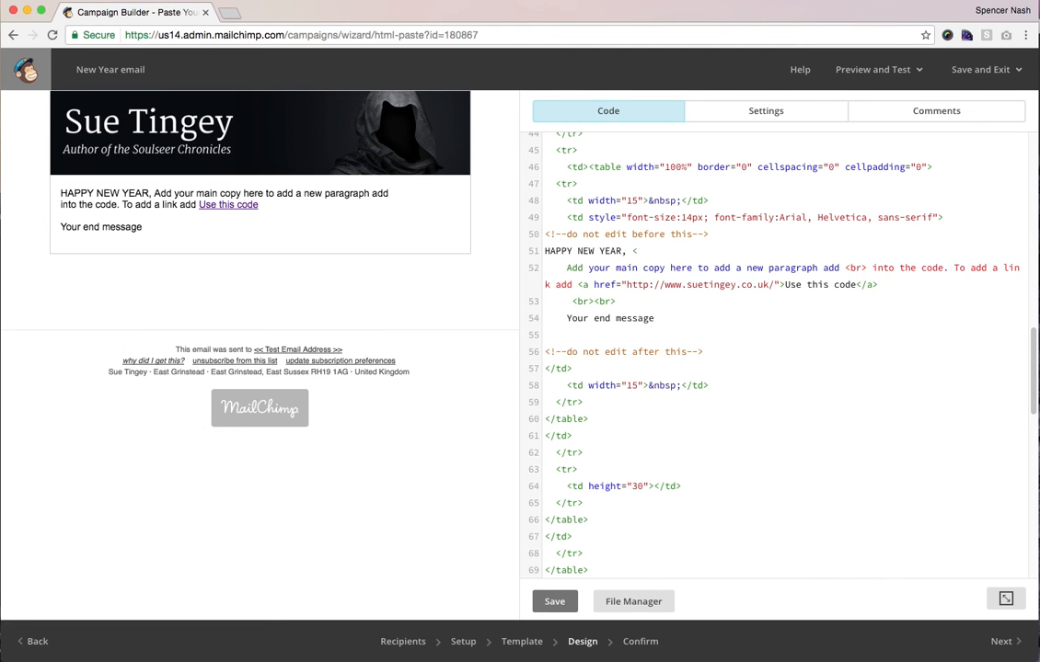
pyautogui.write('BR>')
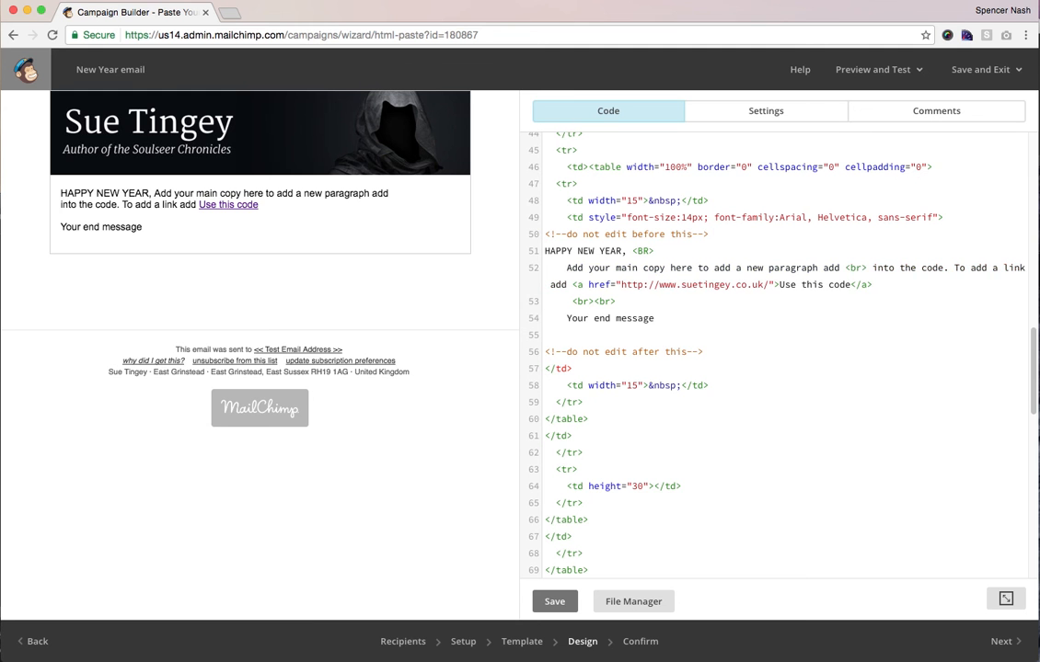
pyautogui.press('Return')
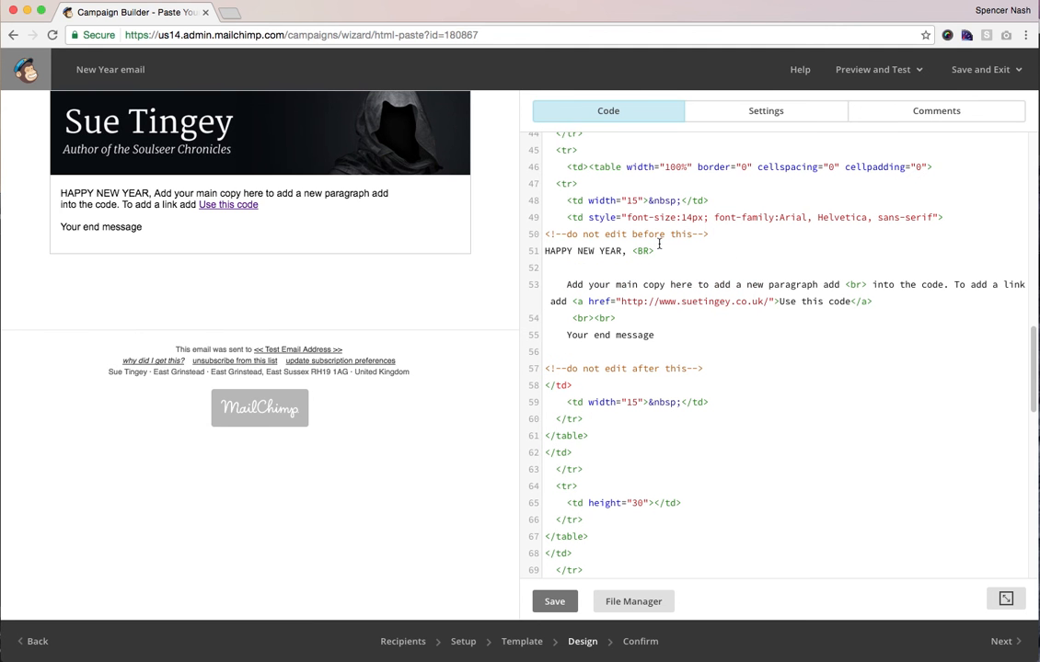
# - Correct the <BR> tag after the greeting and position the caret after it
pyautogui.moveTo(653, 250); pyautogui.dragTo(635, 251)
pyautogui.write('br>')
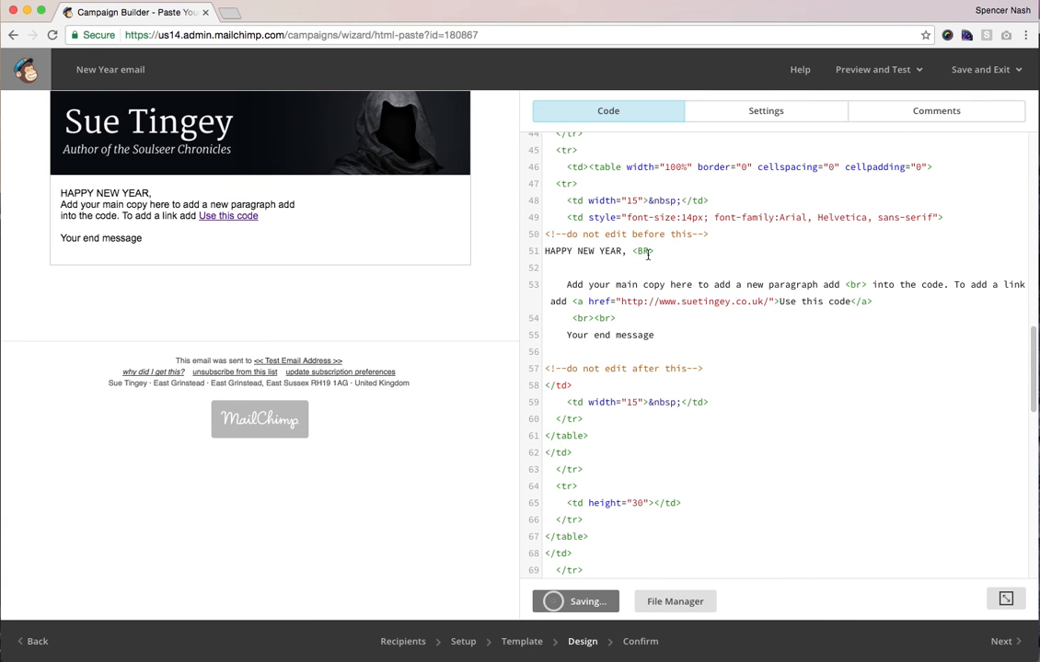
pyautogui.doubleClick(641, 251)
pyautogui.click(648, 268)
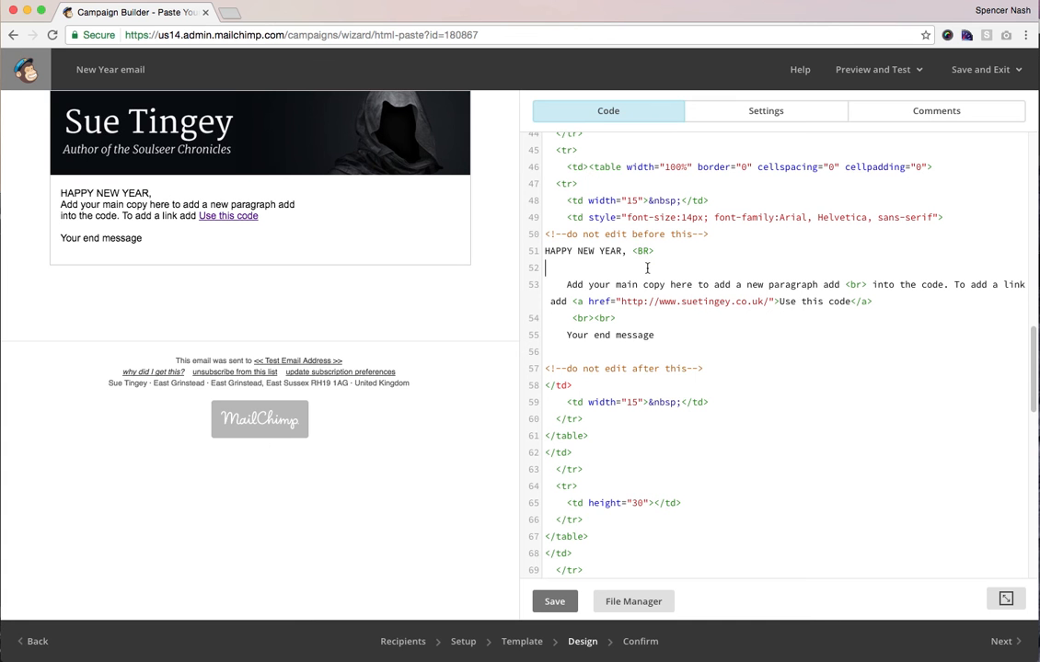
pyautogui.doubleClick(642, 251)
pyautogui.click(655, 252)
# - Add a second <BR> and the line 'Hope you've had a great start top the year<BR><BR>'
pyautogui.write('<BR> Ho')
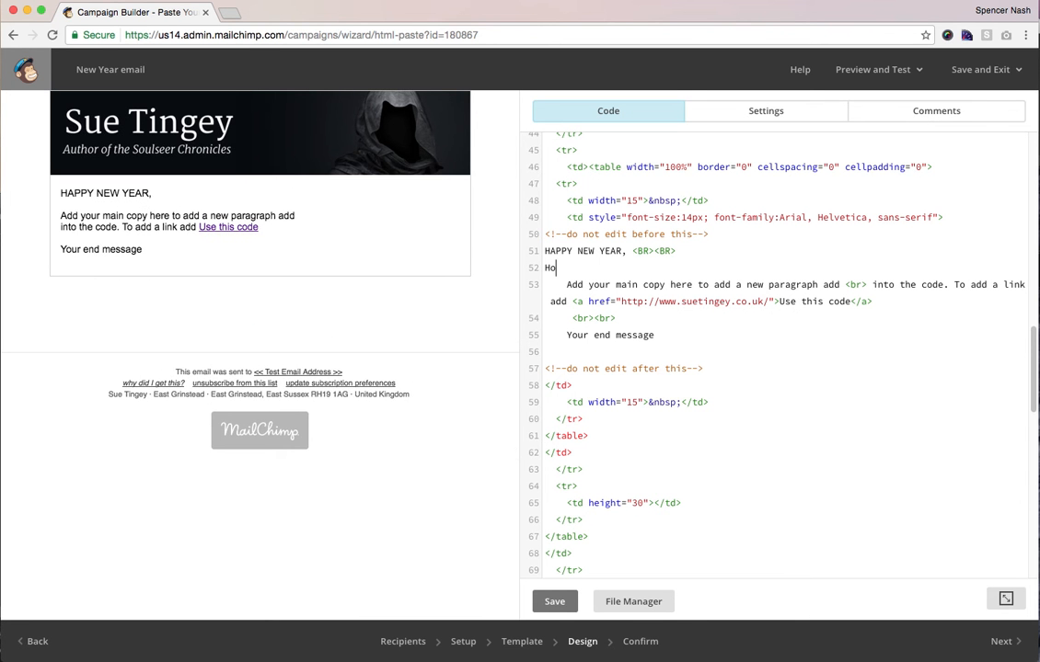
pyautogui.write("pe you've had a great st")
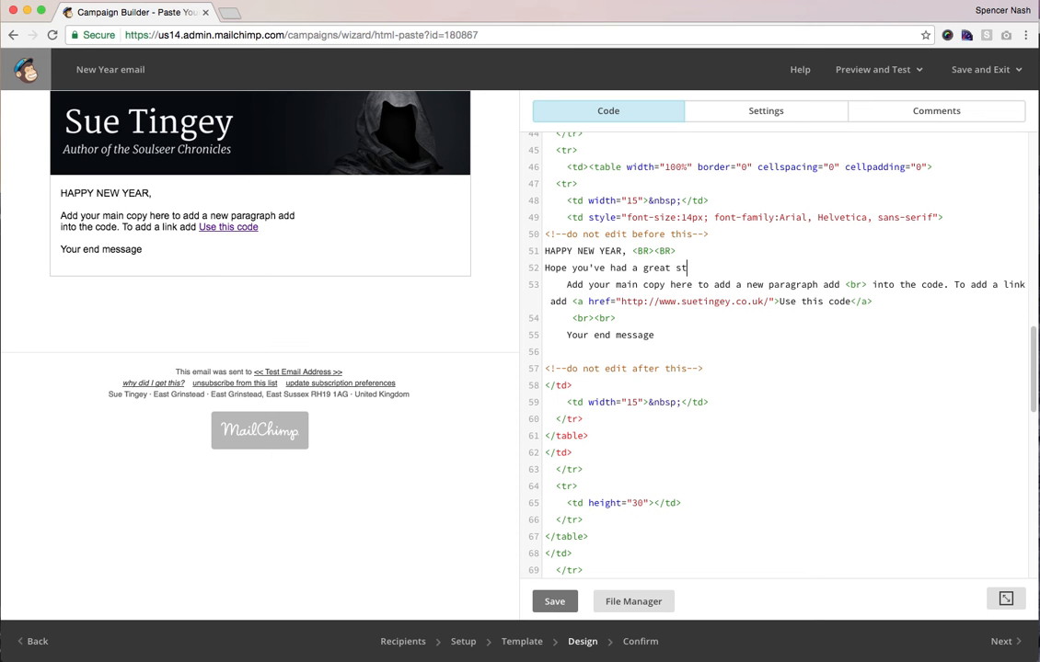
pyautogui.write('art top the year')
pyautogui.press('Return')
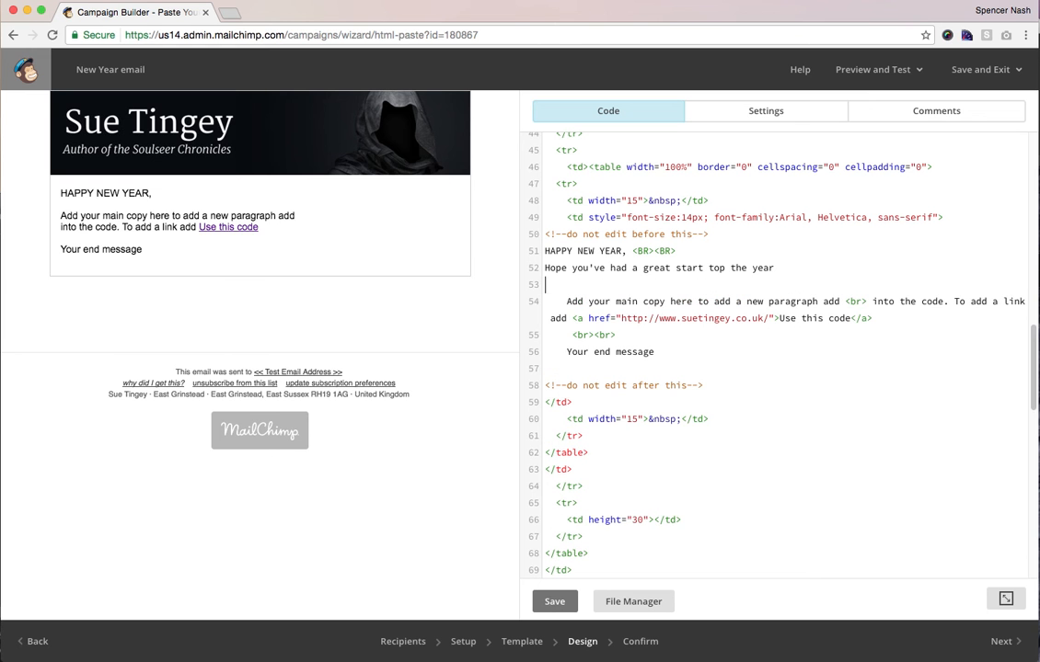
pyautogui.click(633, 269)
pyautogui.moveTo(677, 251); pyautogui.dragTo(633, 251)
pyautogui.hotkey('ctrl', 'c')
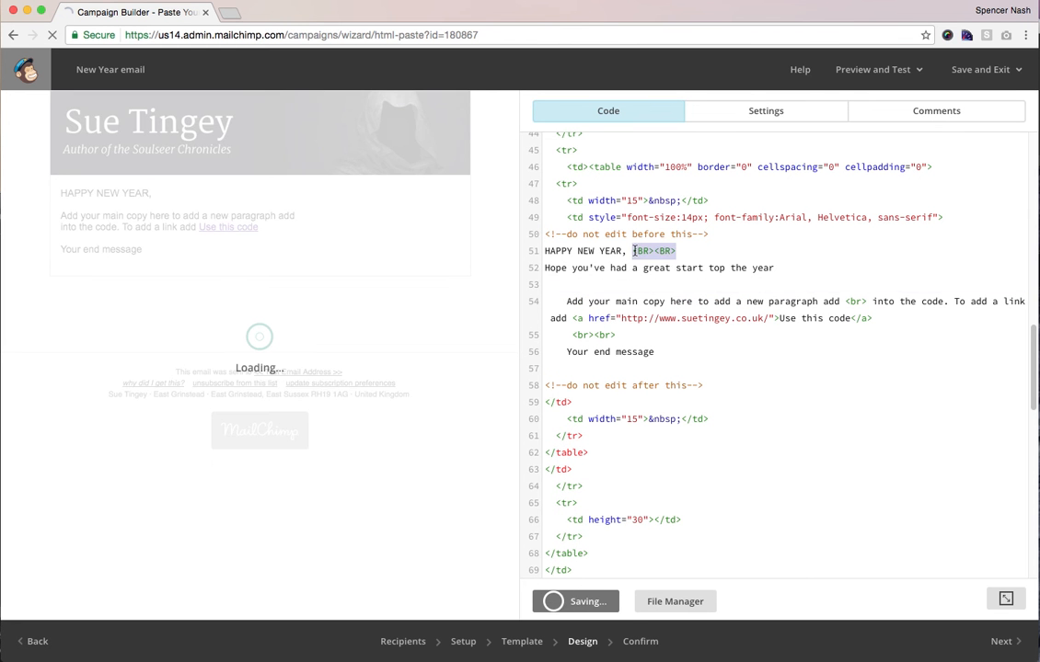
pyautogui.click(803, 268)
pyautogui.hotkey('ctrl', 'v')
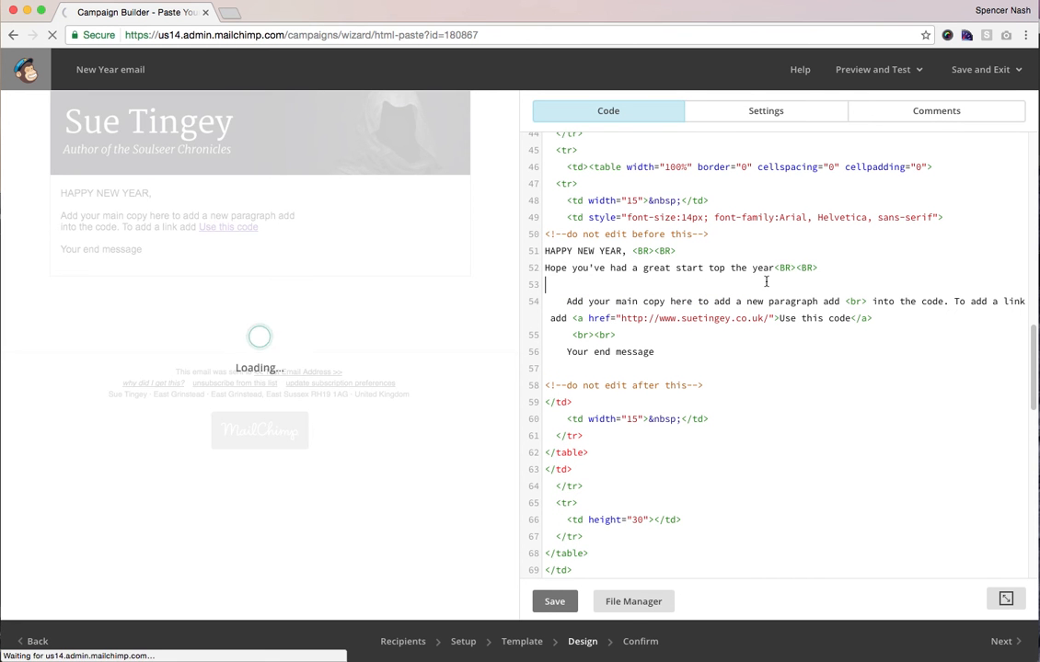
pyautogui.click(737, 282)
pyautogui.scroll(-1, 737, 282)
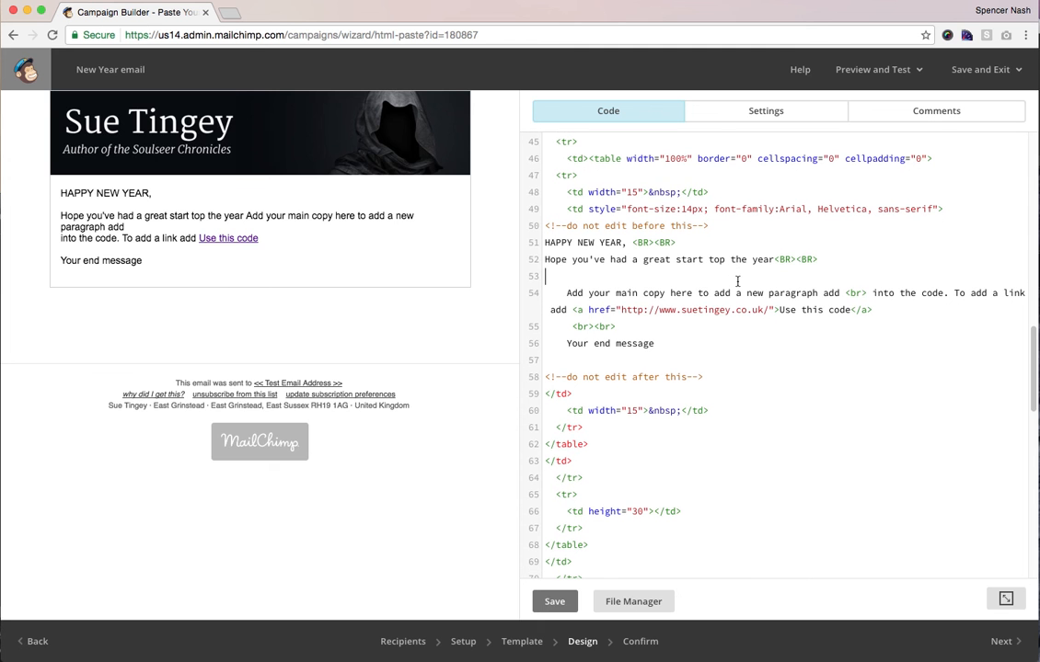
# - Cut the 'Use this code' link markup from the paragraph onto its own line
pyautogui.doubleClick(703, 294)
pyautogui.moveTo(571, 310); pyautogui.dragTo(873, 310)
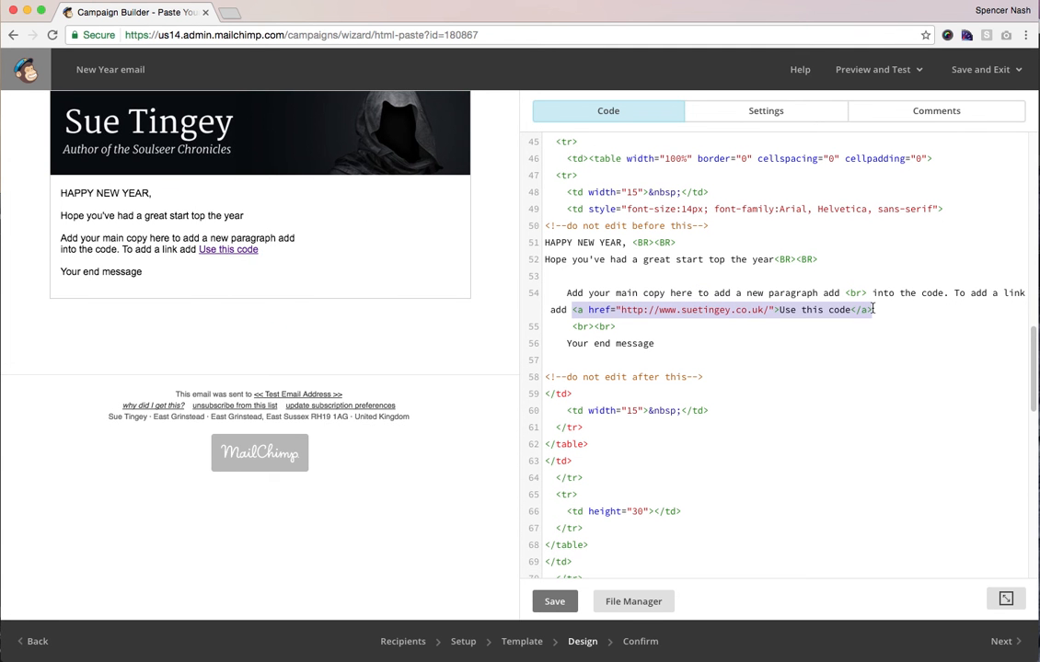
pyautogui.press('super+x')
pyautogui.click(630, 269)
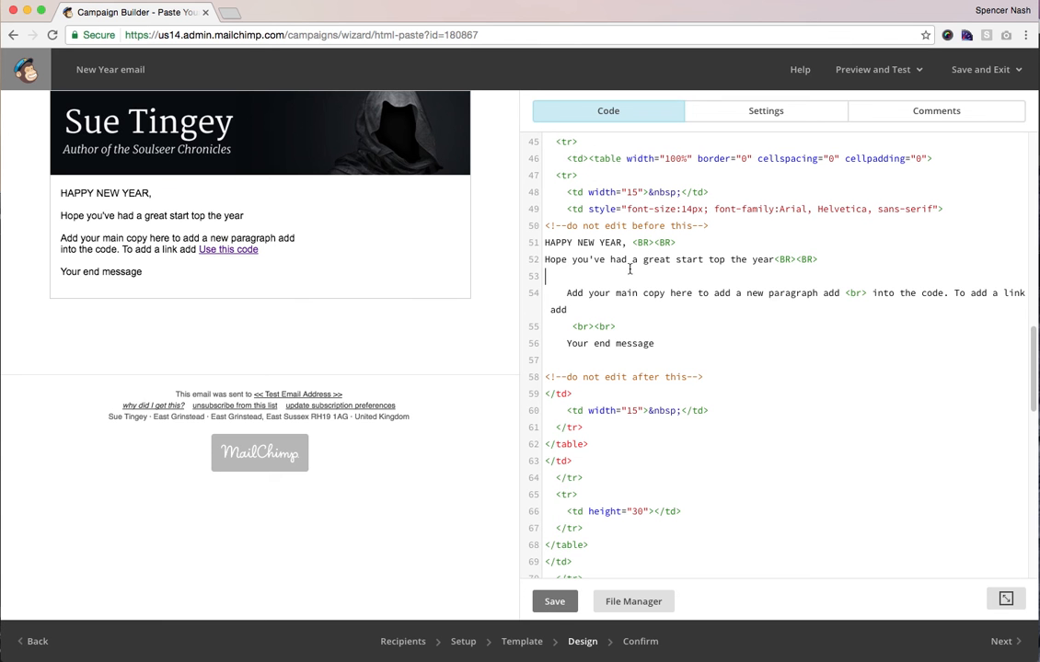
pyautogui.press('super+v')
pyautogui.press('Return')
# - Append 'books' to the link's URL and inspect its link text and closing tag
pyautogui.doubleClick(570, 276)
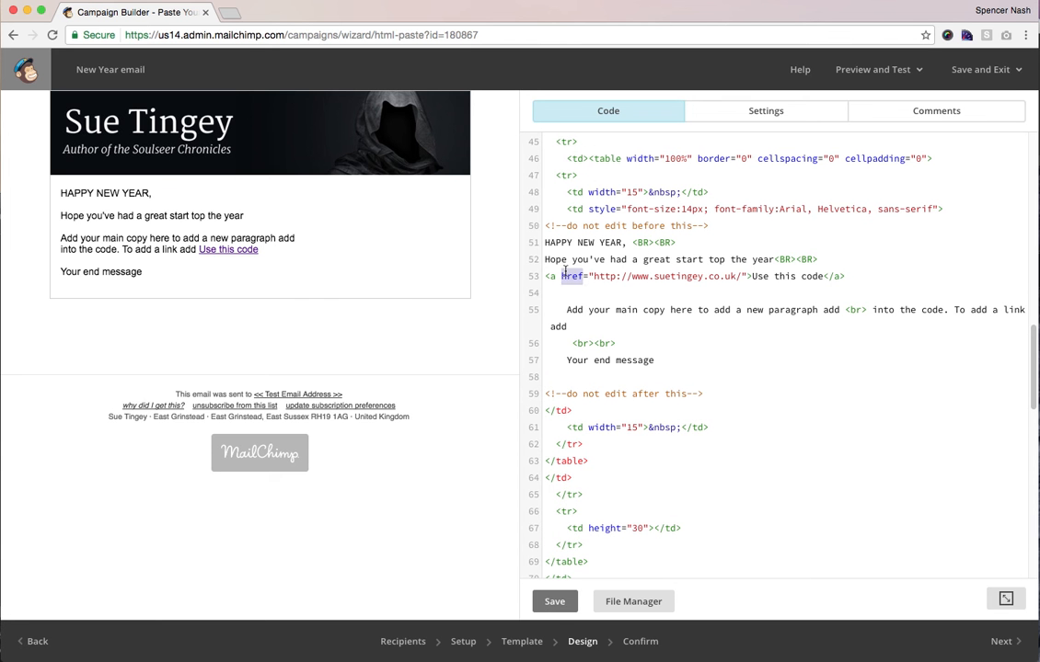
pyautogui.click(545, 276)
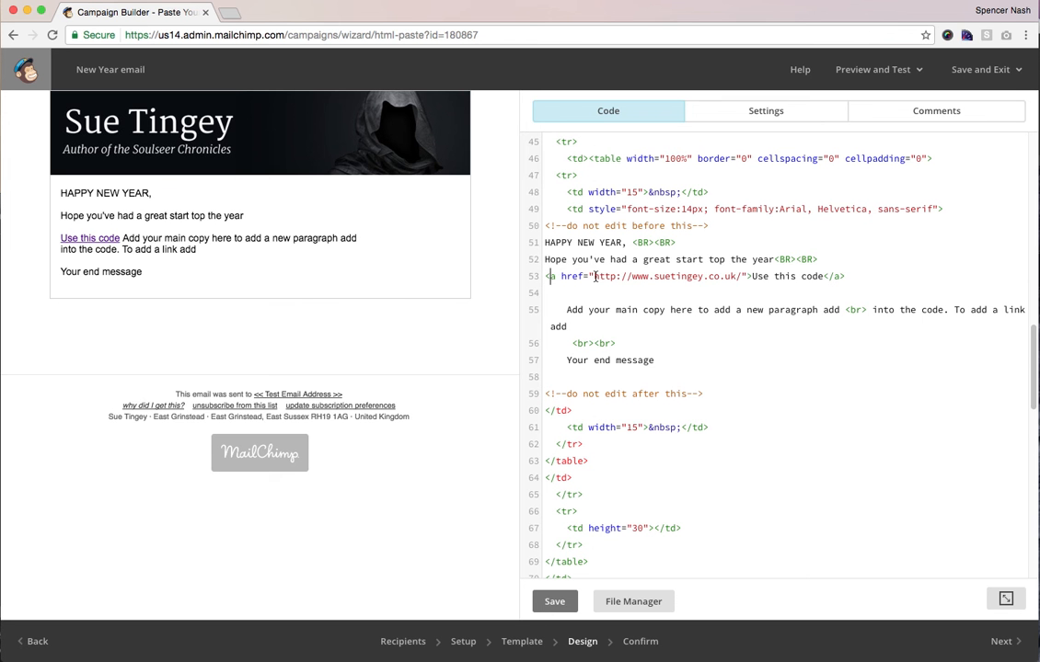
pyautogui.moveTo(592, 276); pyautogui.dragTo(742, 276)
pyautogui.click(742, 276)
pyautogui.write('books')
pyautogui.moveTo(801, 277); pyautogui.dragTo(669, 276)
pyautogui.click(826, 284)
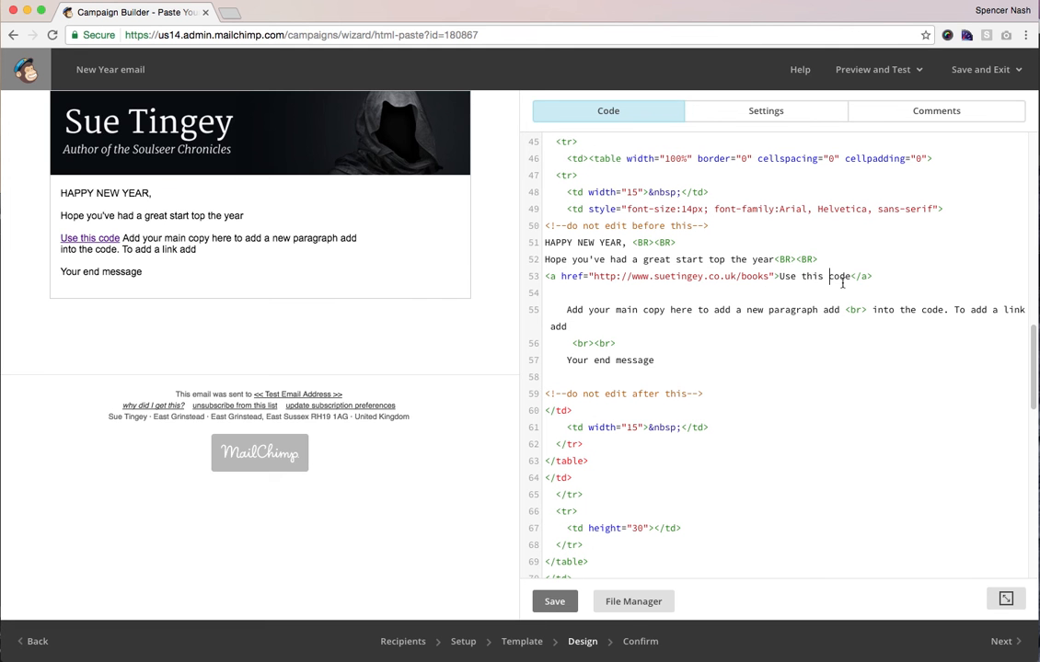
pyautogui.moveTo(850, 277); pyautogui.dragTo(796, 276)
pyautogui.click(778, 276)
pyautogui.moveTo(873, 276); pyautogui.dragTo(851, 277)
pyautogui.click(853, 277)
pyautogui.moveTo(872, 276); pyautogui.dragTo(851, 276)
pyautogui.click(861, 276)
# - Delete the entire link line from the HTML
pyautogui.moveTo(870, 276); pyautogui.dragTo(545, 278)
pyautogui.press('BackSpace')
pyautogui.press('BackSpace')
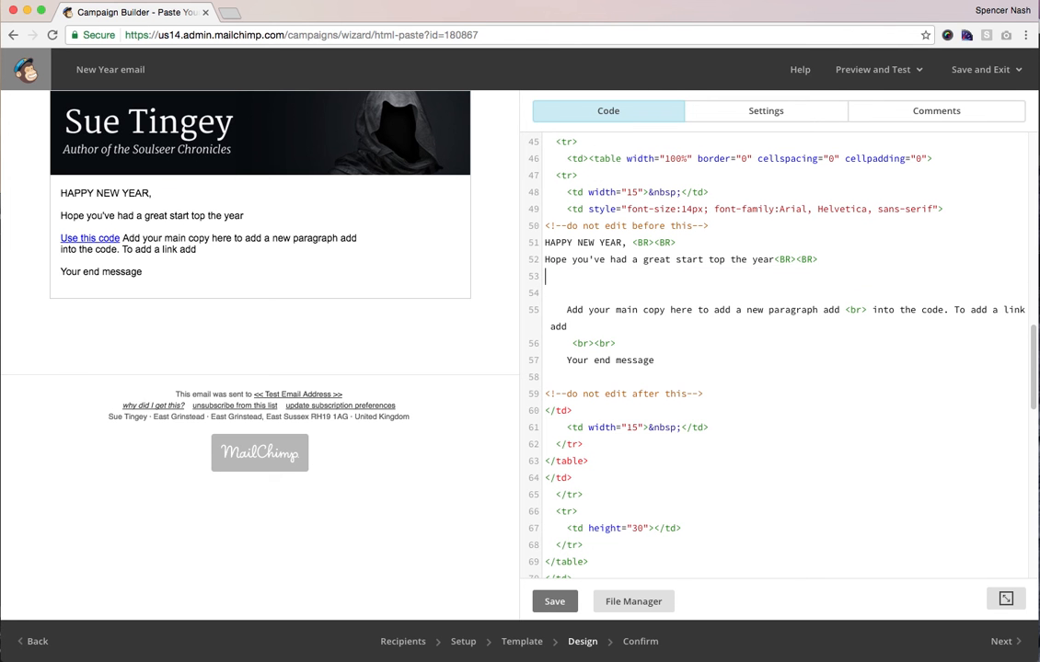
pyautogui.doubleClick(599, 283)
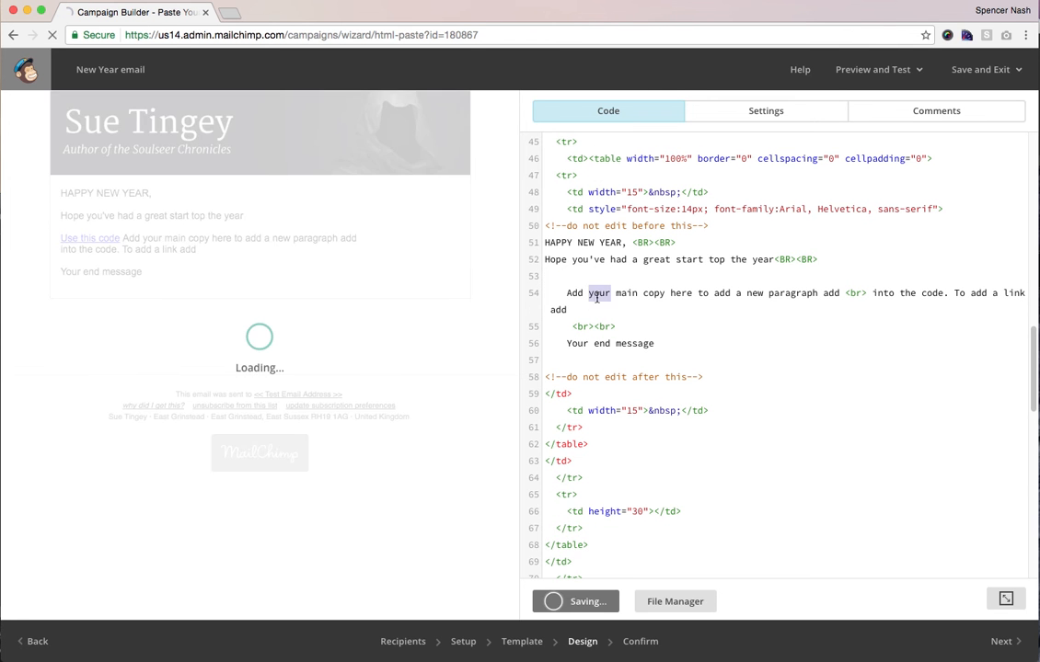
pyautogui.click(583, 326)
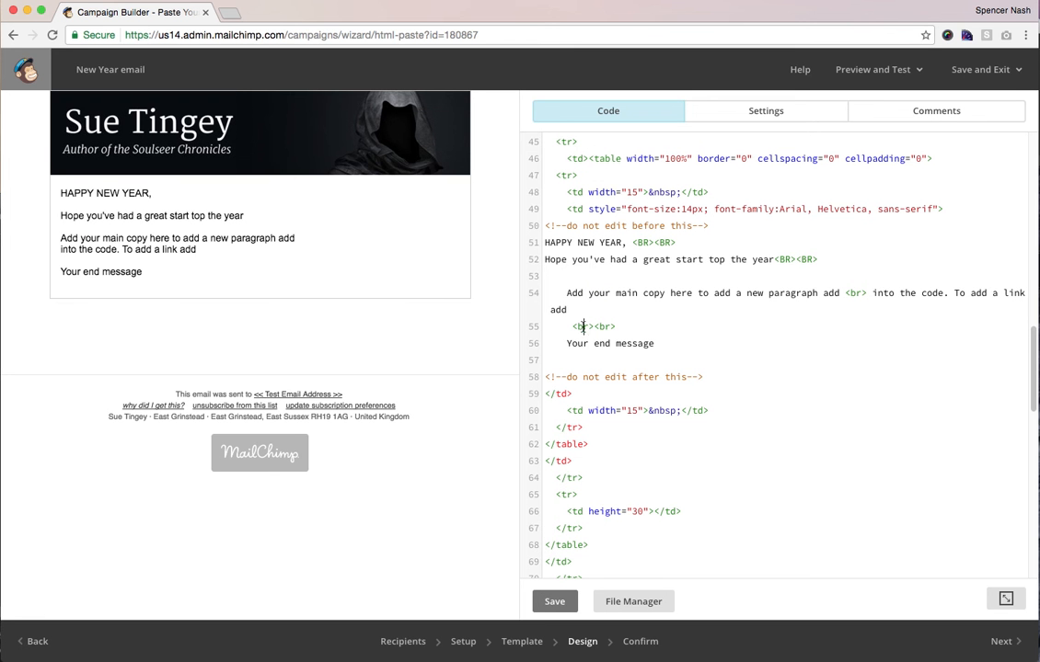
# - Save the edited HTML and advance to the Confirm step's 'You're all set to send!' review
pyautogui.moveTo(567, 343); pyautogui.dragTo(674, 357)
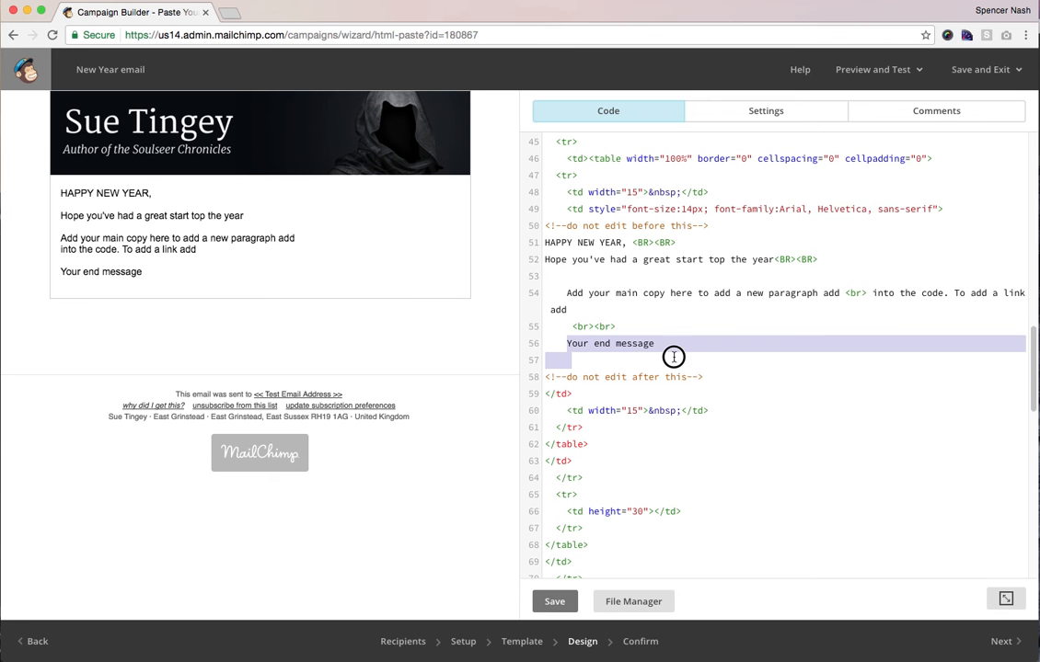
pyautogui.click(638, 345)
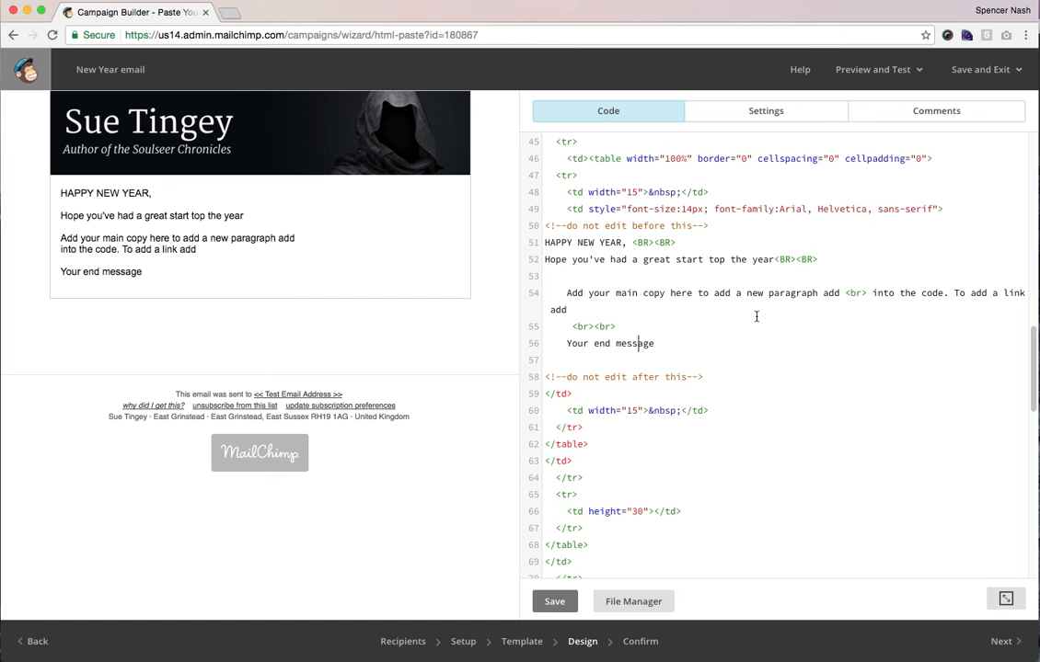
pyautogui.scroll(3, 756, 317)
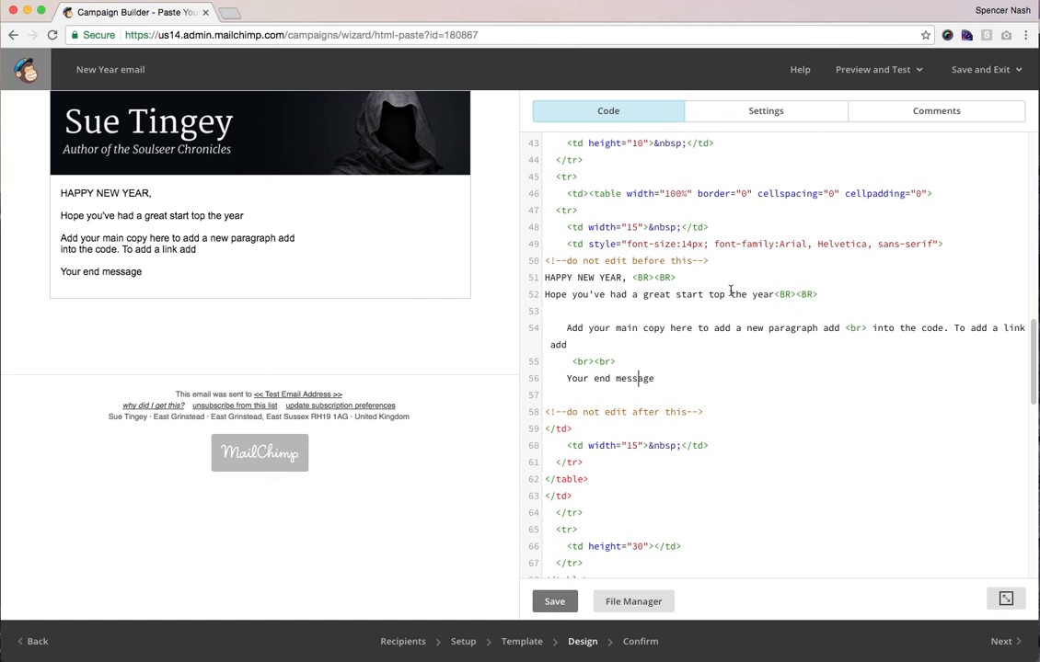
pyautogui.scroll(-1, 730, 290)
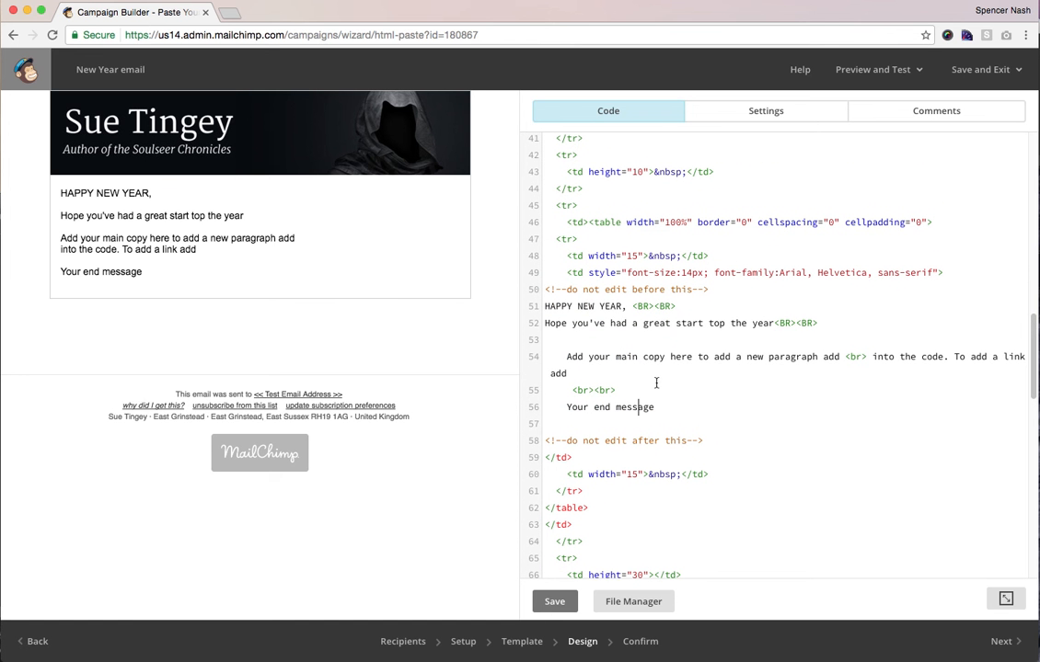
pyautogui.scroll(-1, 656, 383)
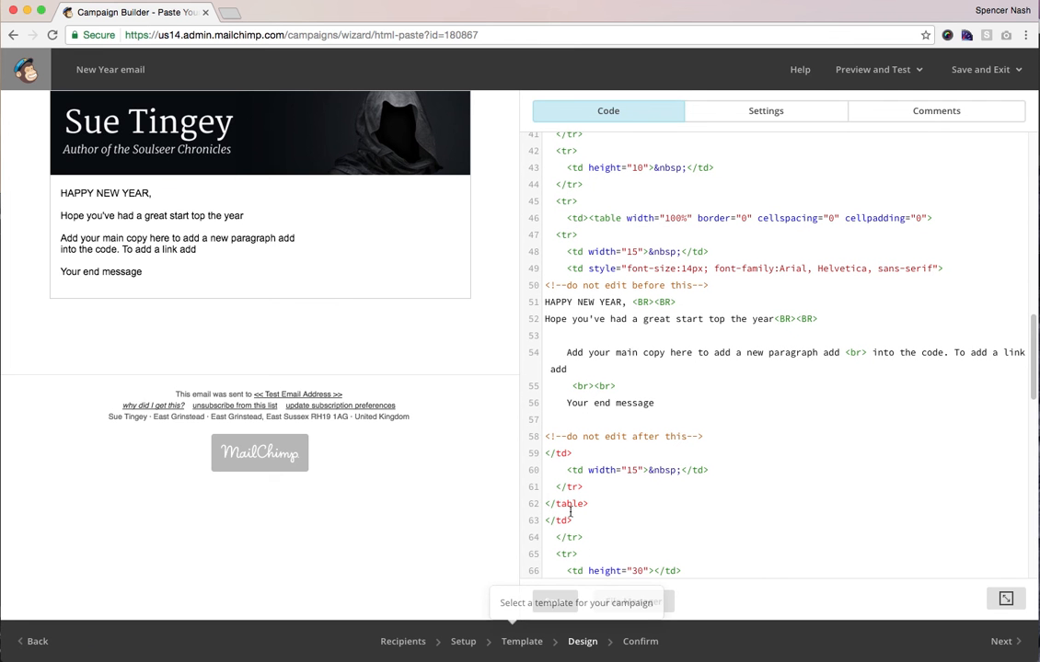
pyautogui.click(555, 602)
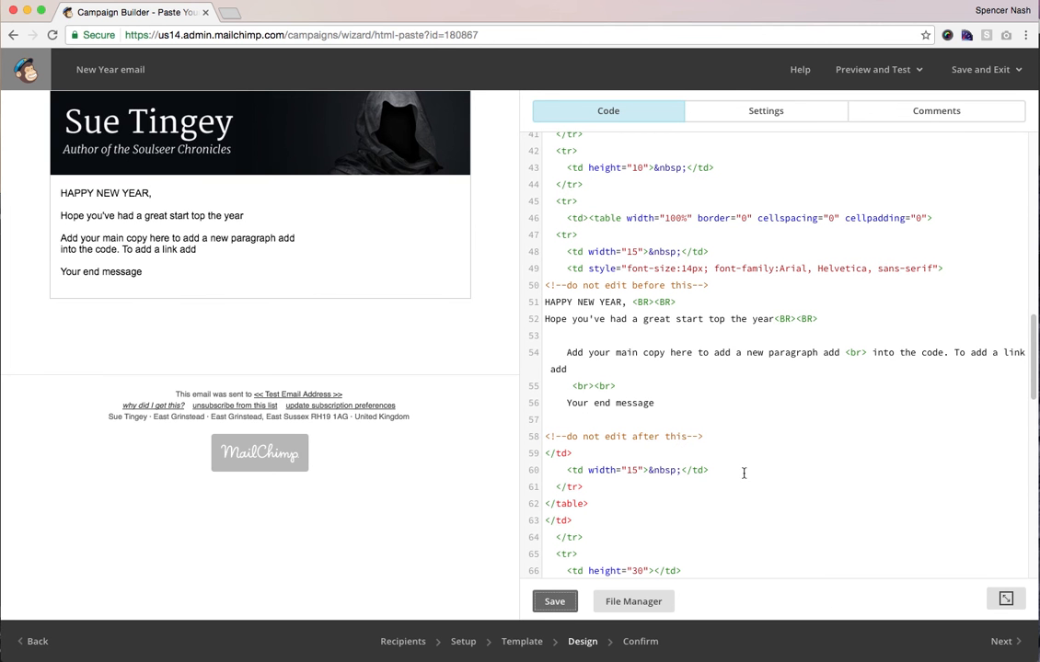
pyautogui.click(1011, 641)
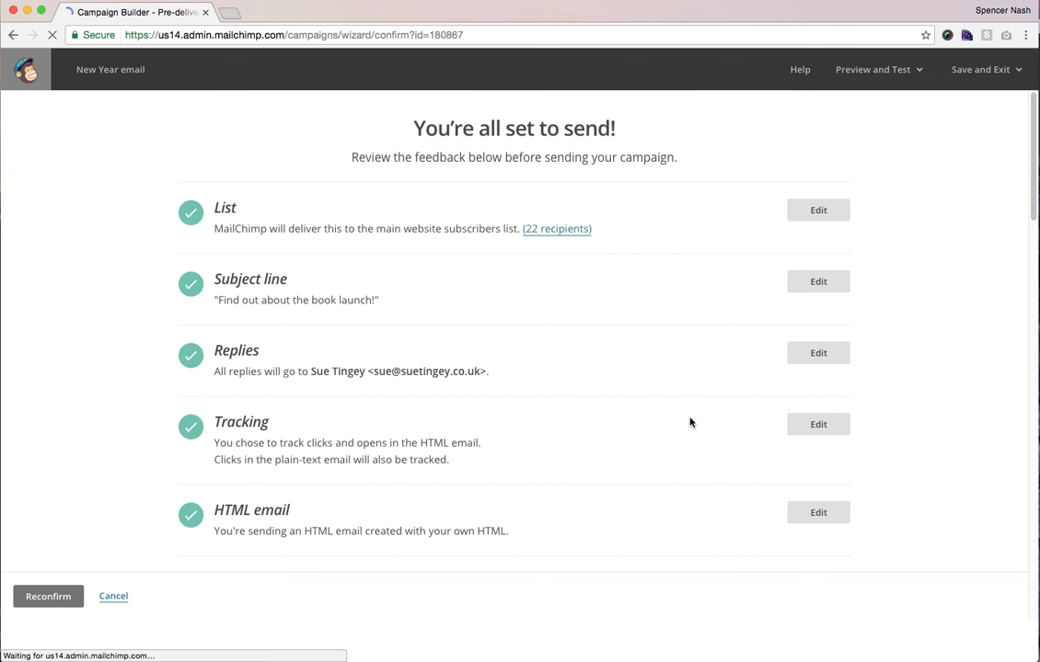
# - Scroll through the campaign review, then return to the Design step's HTML code editor
pyautogui.scroll(-2, 380, 449)
pyautogui.scroll(-1, 380, 449)
pyautogui.click(582, 643)
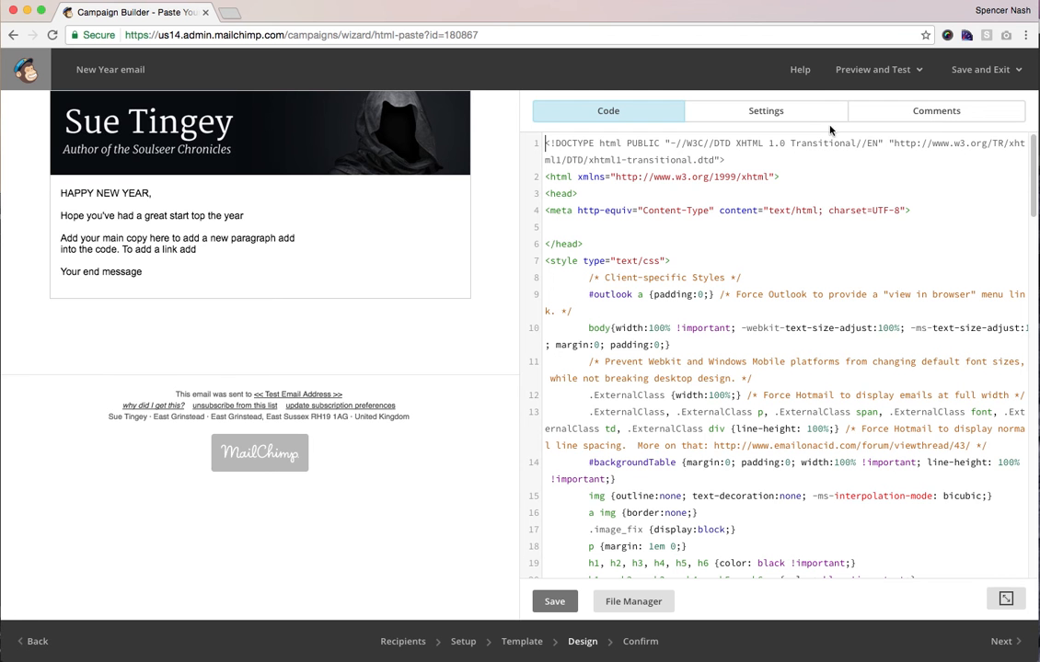
pyautogui.click(856, 79)
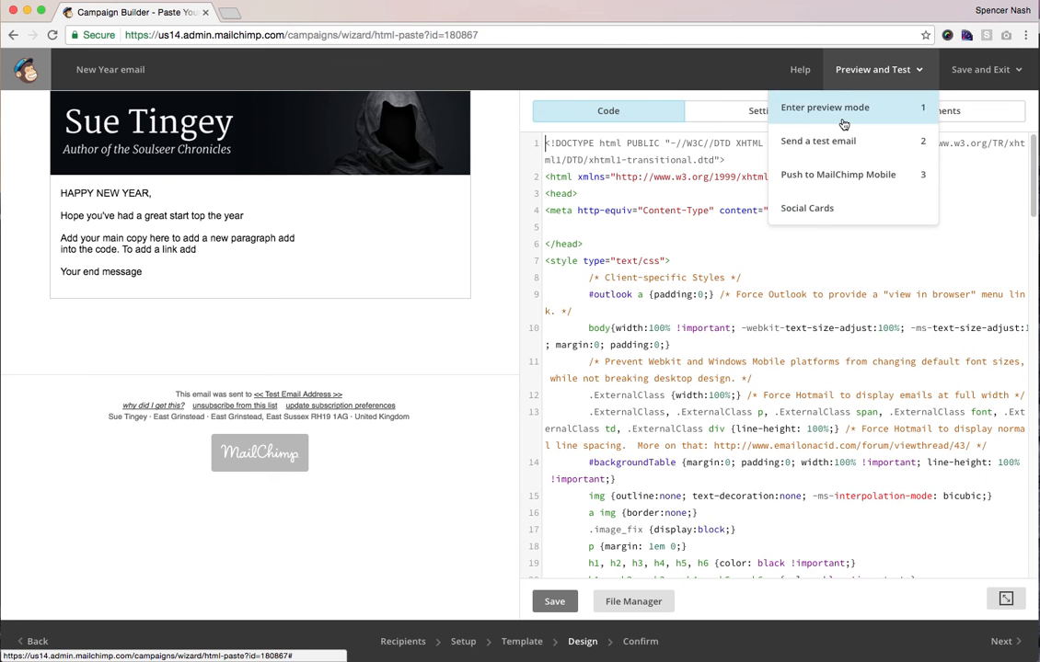
pyautogui.click(828, 141)
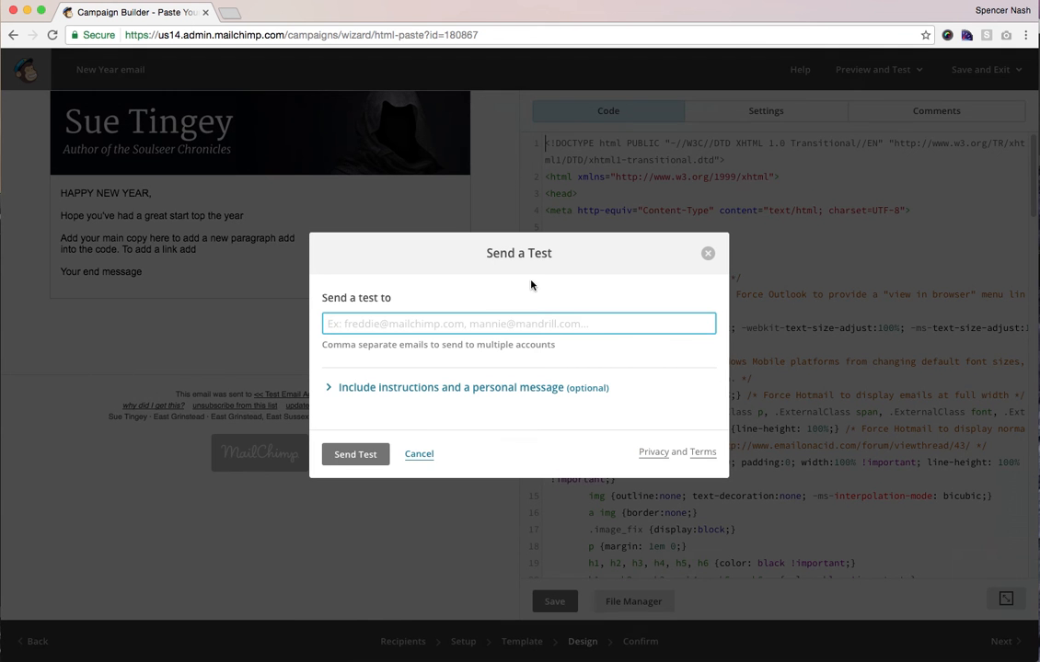
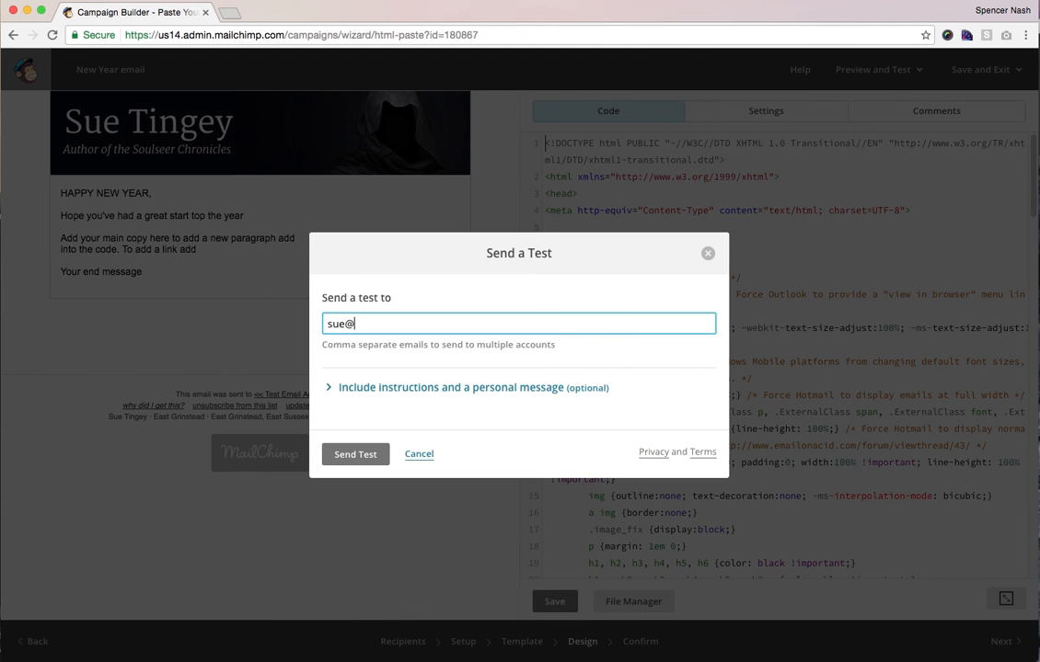
pyautogui.click(345, 324)
pyautogui.click(440, 323)
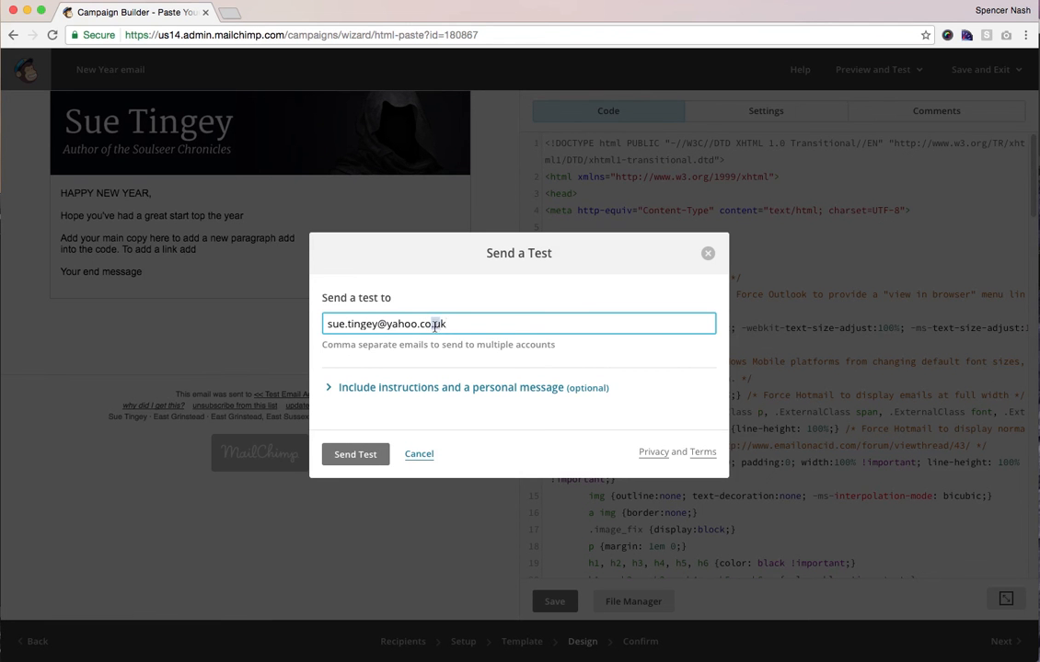
pyautogui.write('m')
pyautogui.click(423, 458)
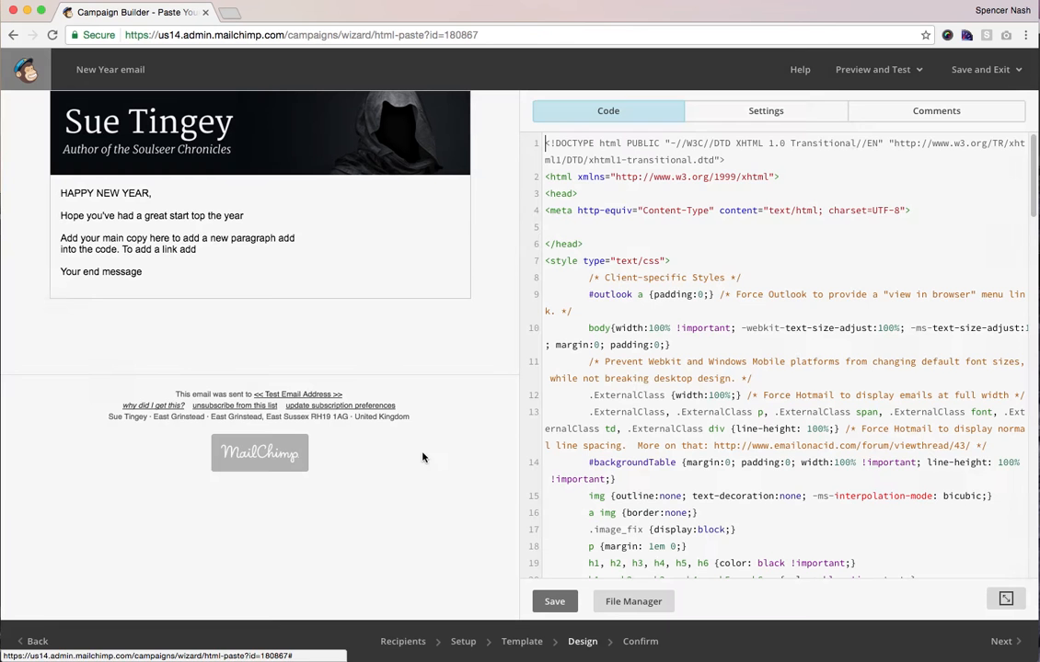
pyautogui.scroll(-2, 697, 434)
pyautogui.scroll(-1, 698, 434)
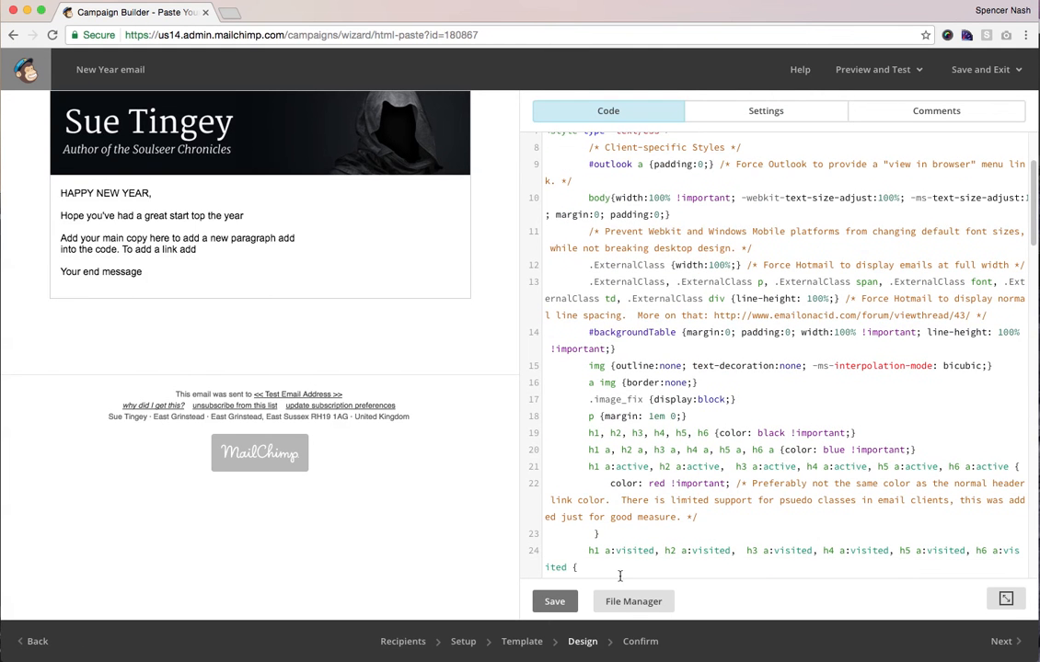
pyautogui.click(554, 603)
# - Open the Confirm step and review the checklist down to plain-text email, Social Cards and MonkeyRewards
pyautogui.click(644, 643)
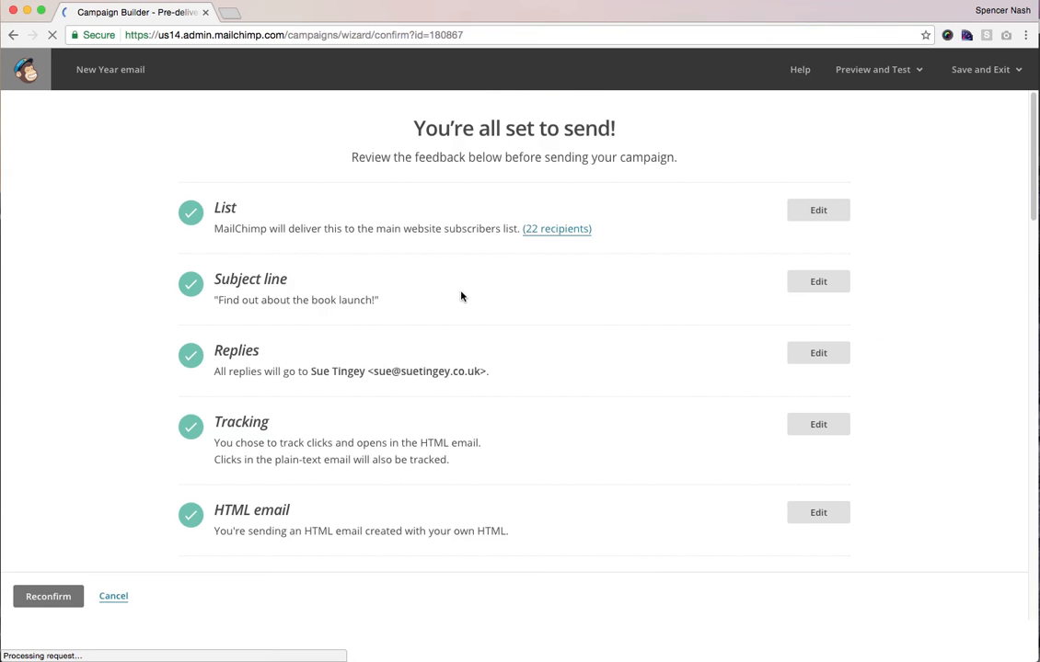
pyautogui.scroll(-3, 309, 230)
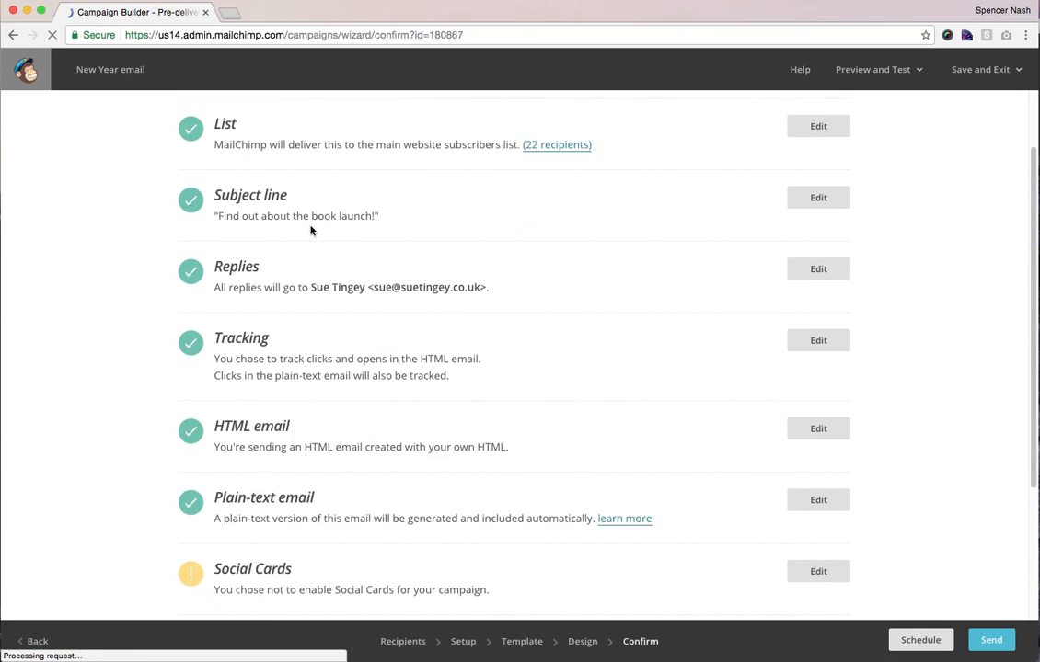
pyautogui.scroll(-1, 263, 276)
pyautogui.moveTo(281, 489); pyautogui.dragTo(261, 476)
pyautogui.scroll(-2, 261, 475)
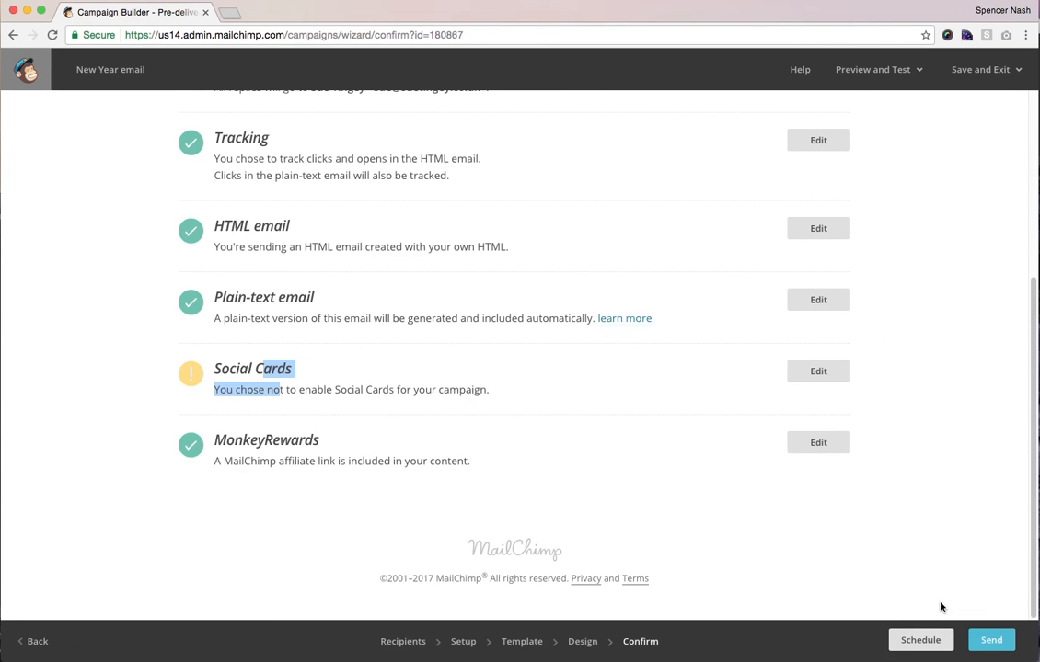